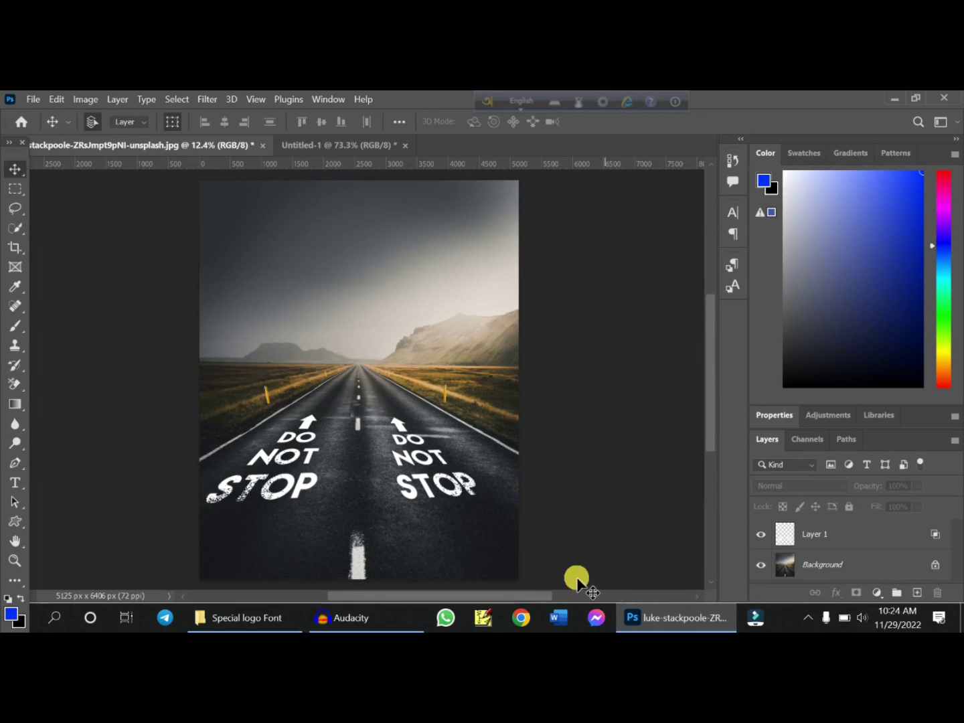
Inspect the painted DO NOT STOP Layer 1, then delete it so only the Background road photo remains.
click(292, 446)
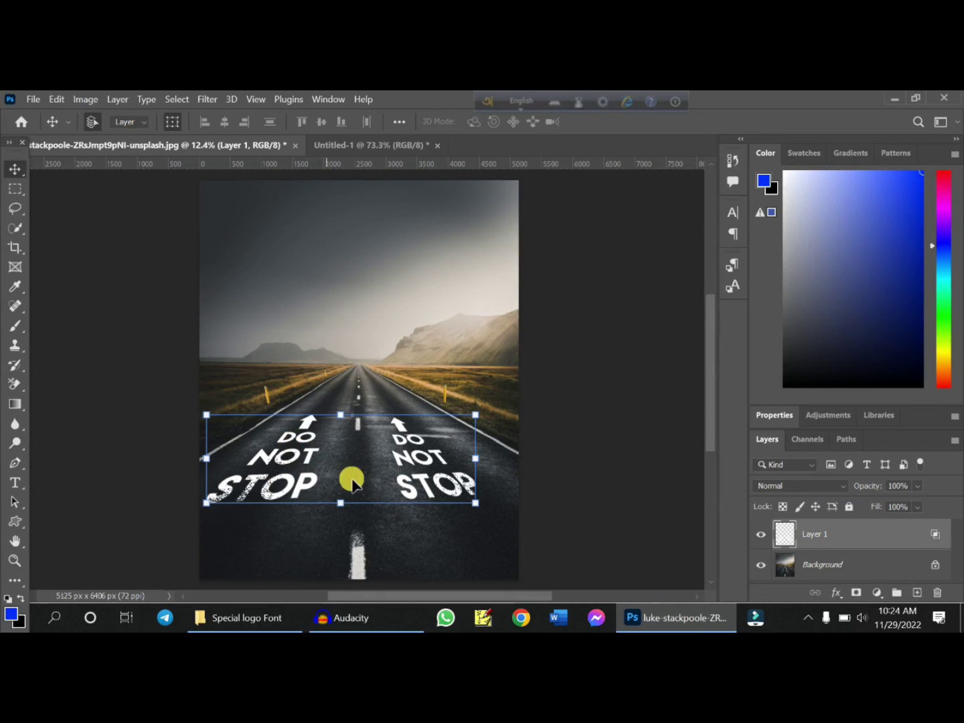
click(428, 454)
click(432, 343)
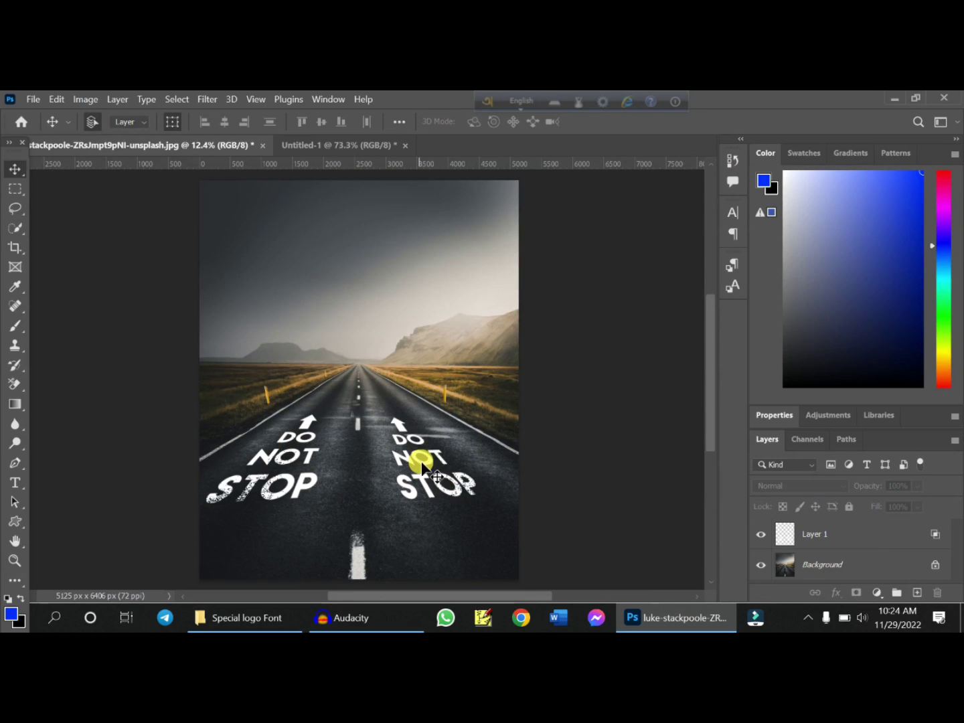
click(423, 458)
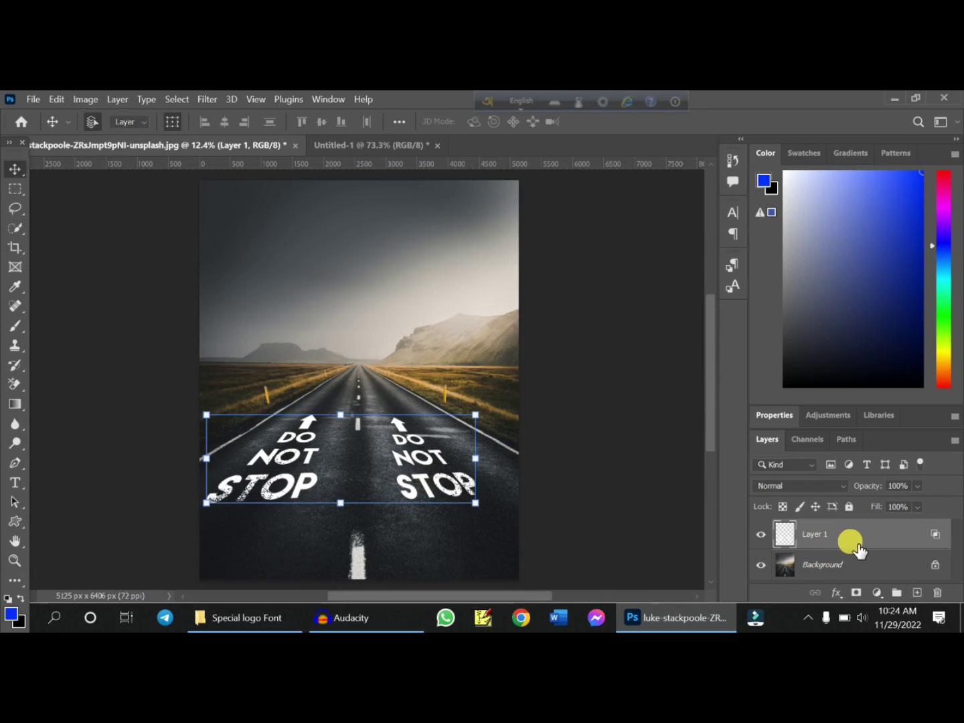
click(462, 373)
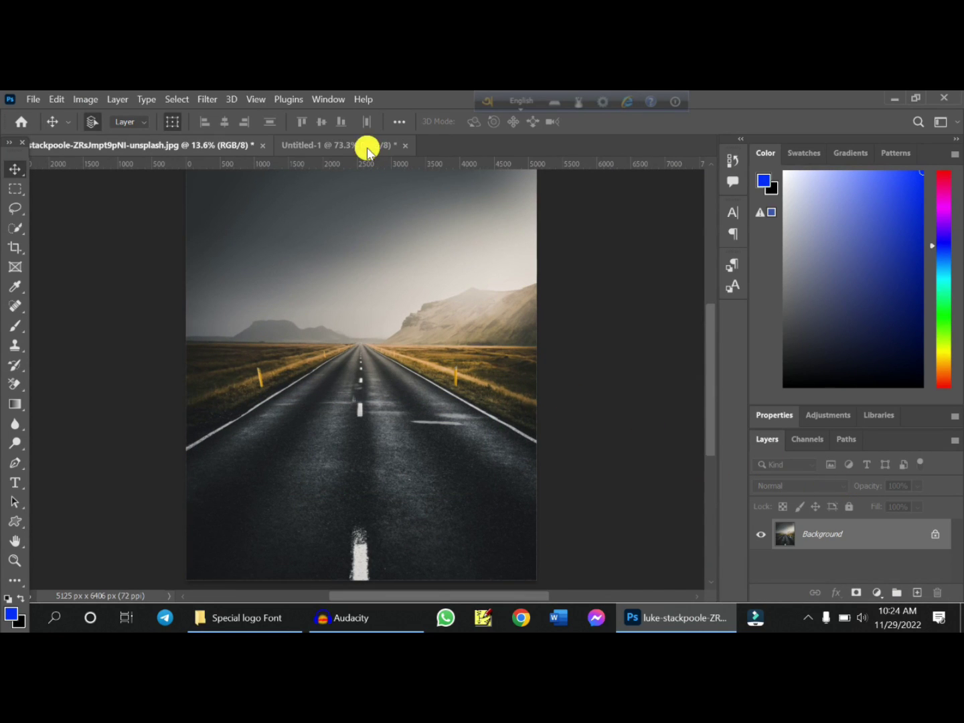
Switch to the black 720 x 1080 px Untitled-1 canvas.
click(366, 147)
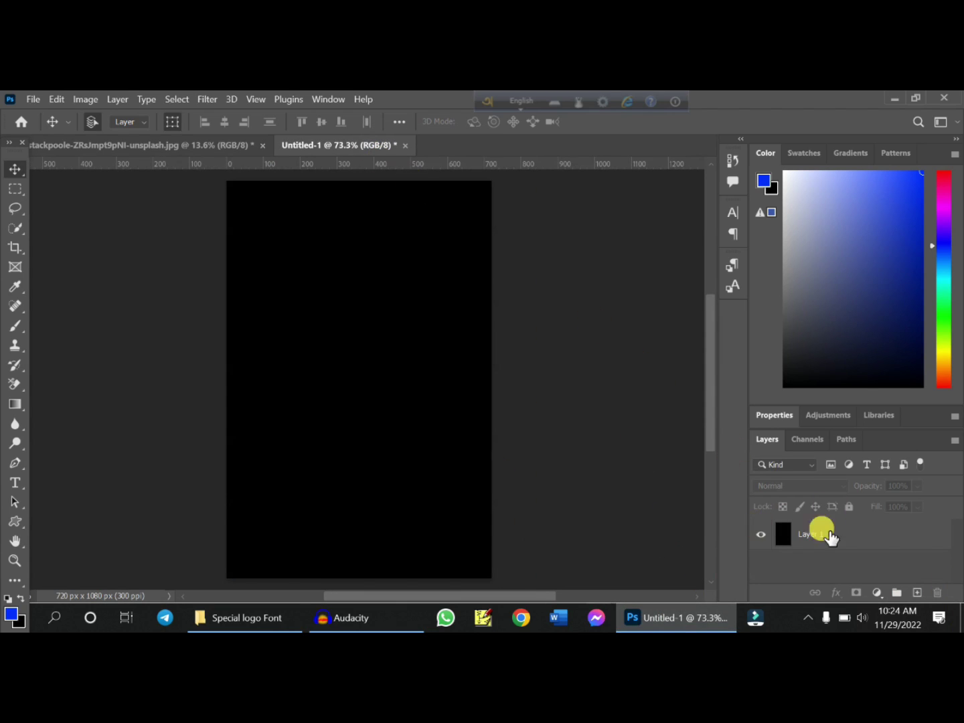
alt+scroll(387, 527, up, 1)
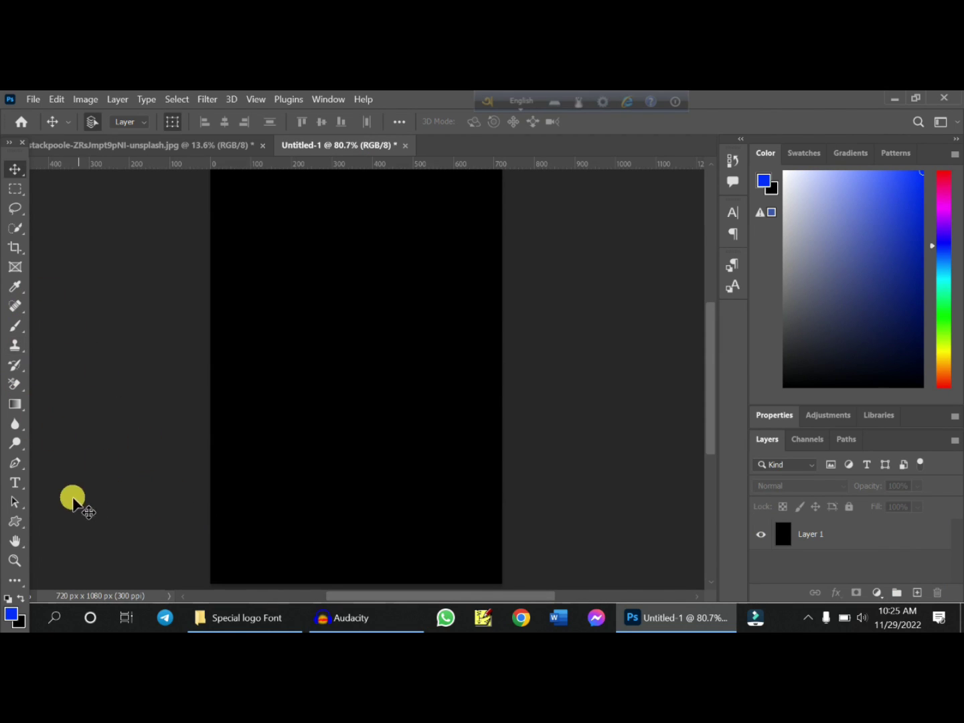
Type white 'DO NOT' and 'STOP' text on the black canvas and commit it.
click(15, 482)
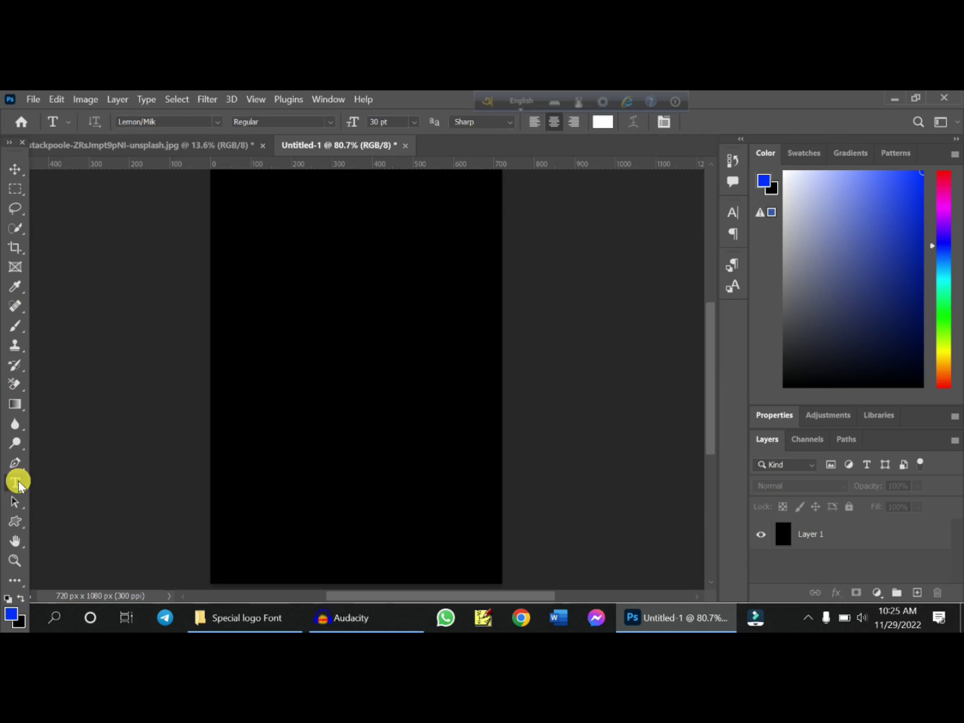
click(297, 400)
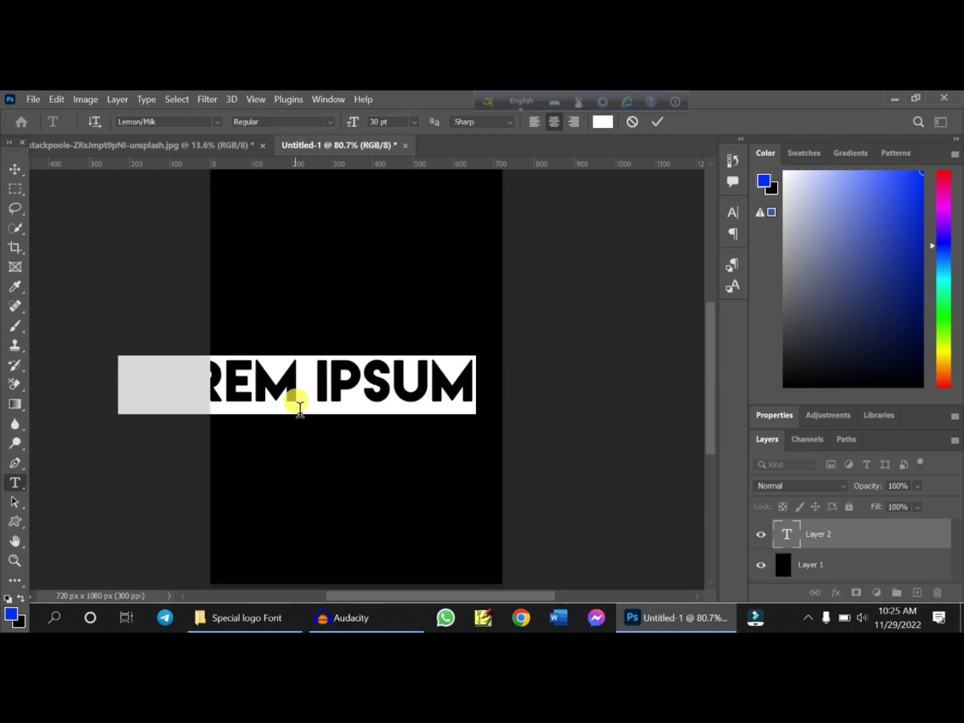
text(D)
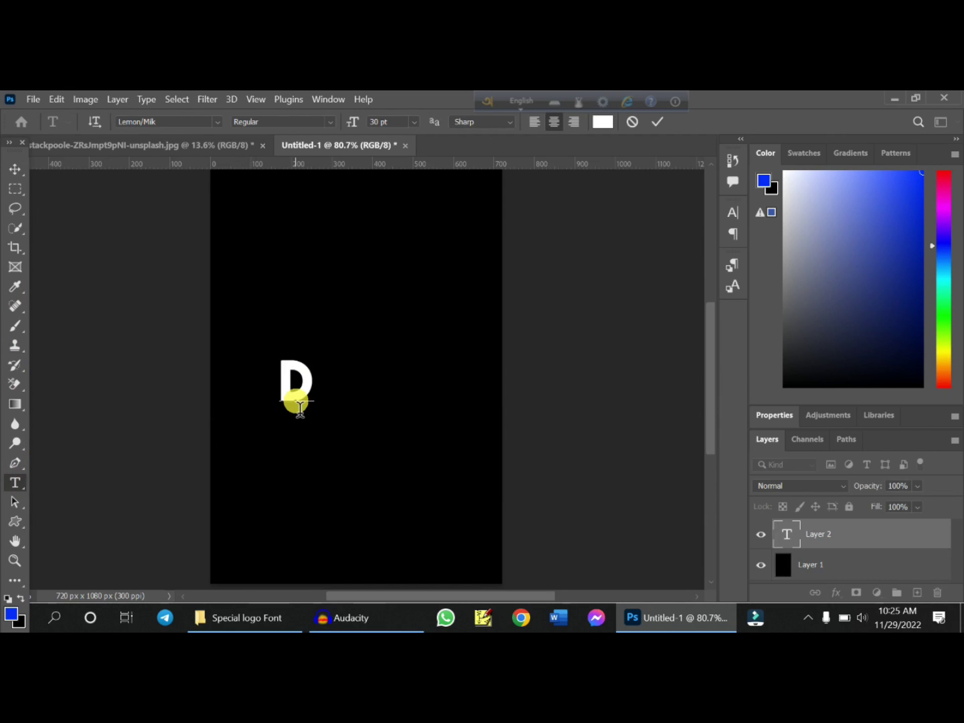
text(O )
text(NOT)
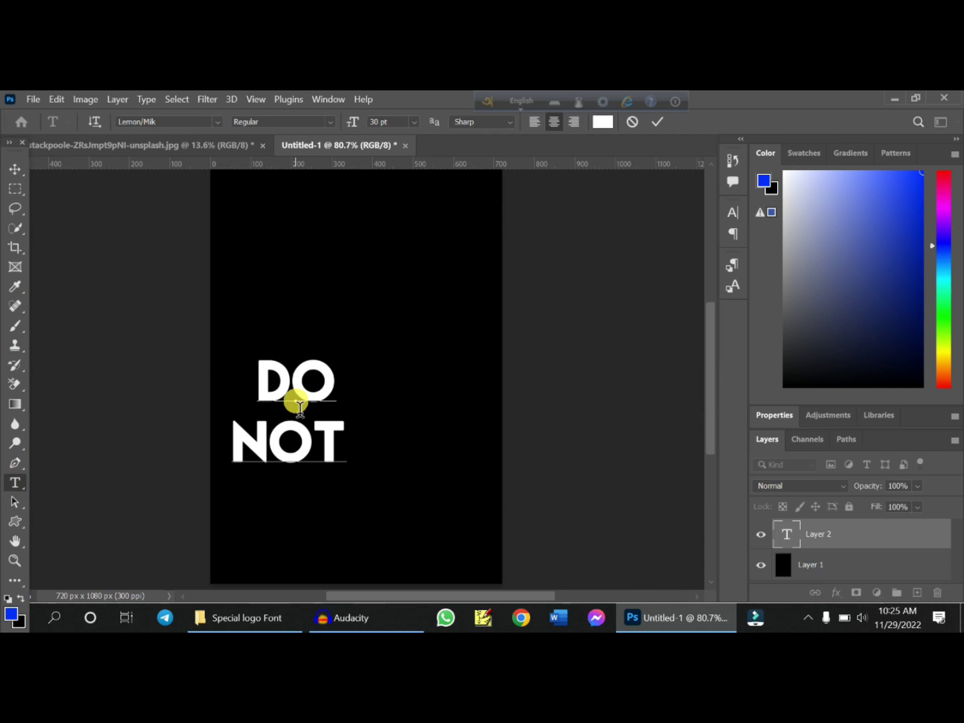
key(Return)
text(STOP)
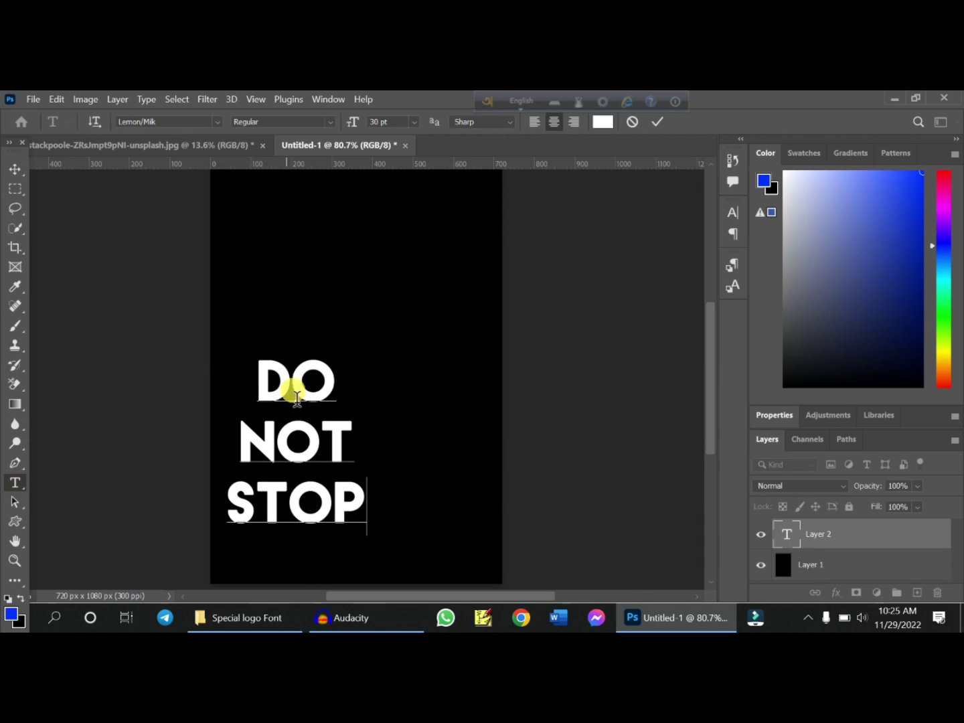
click(651, 122)
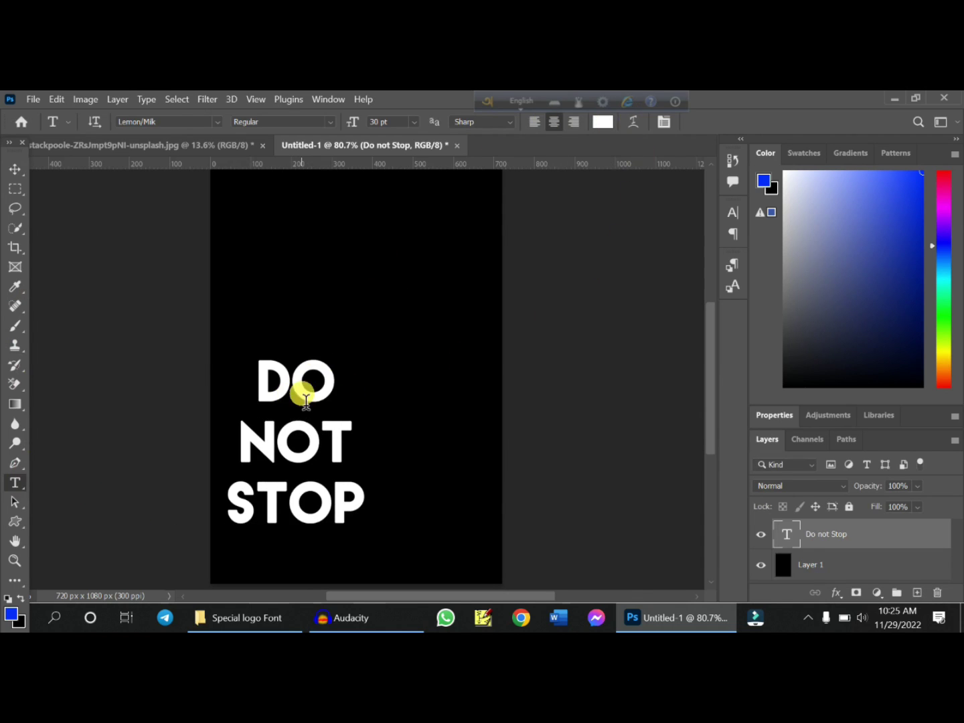
Enlarge the DO NOT STOP text and centre it in the canvas's lower part.
click(23, 170)
mouse_move(229, 362)
mouse_down()
mouse_move(146, 282)
mouse_move(344, 378)
mouse_move(329, 389)
mouse_up()
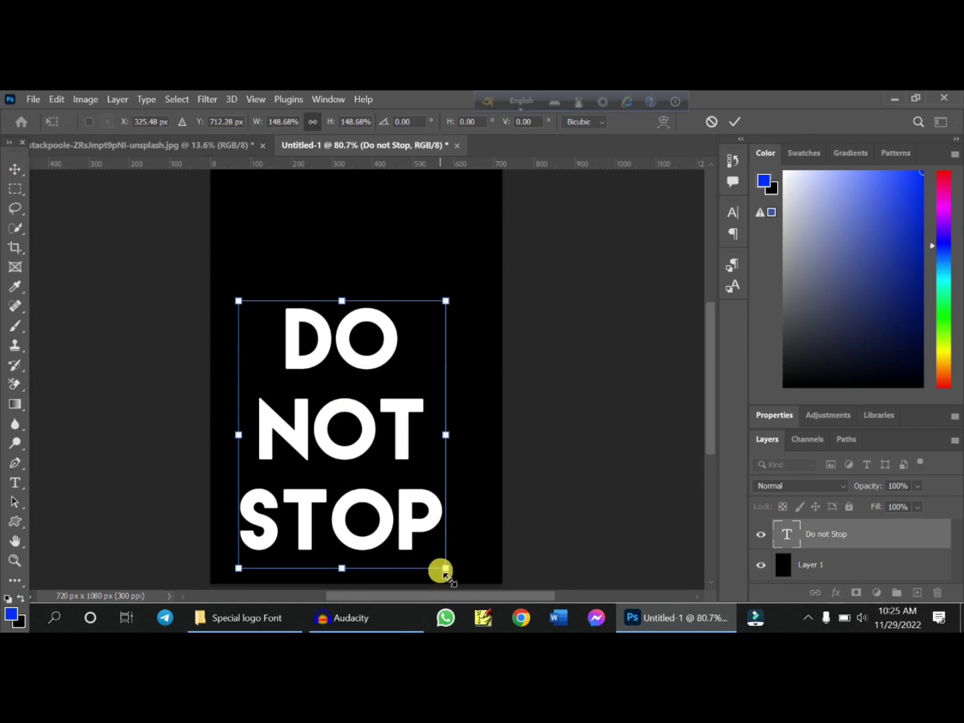
drag(446, 570, 420, 544)
drag(378, 479, 403, 502)
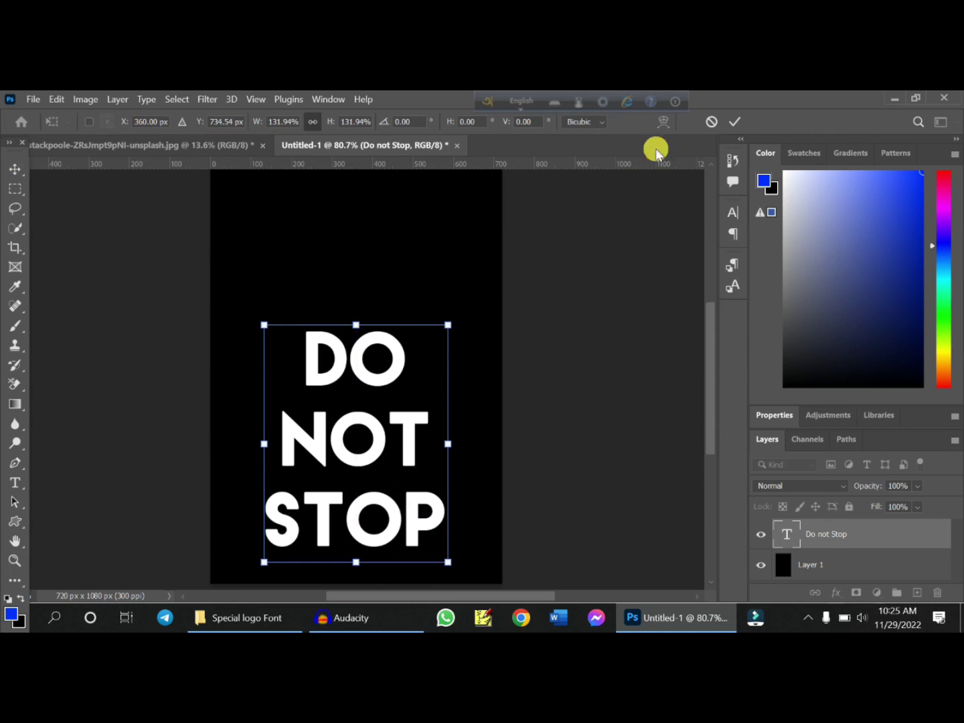
click(734, 124)
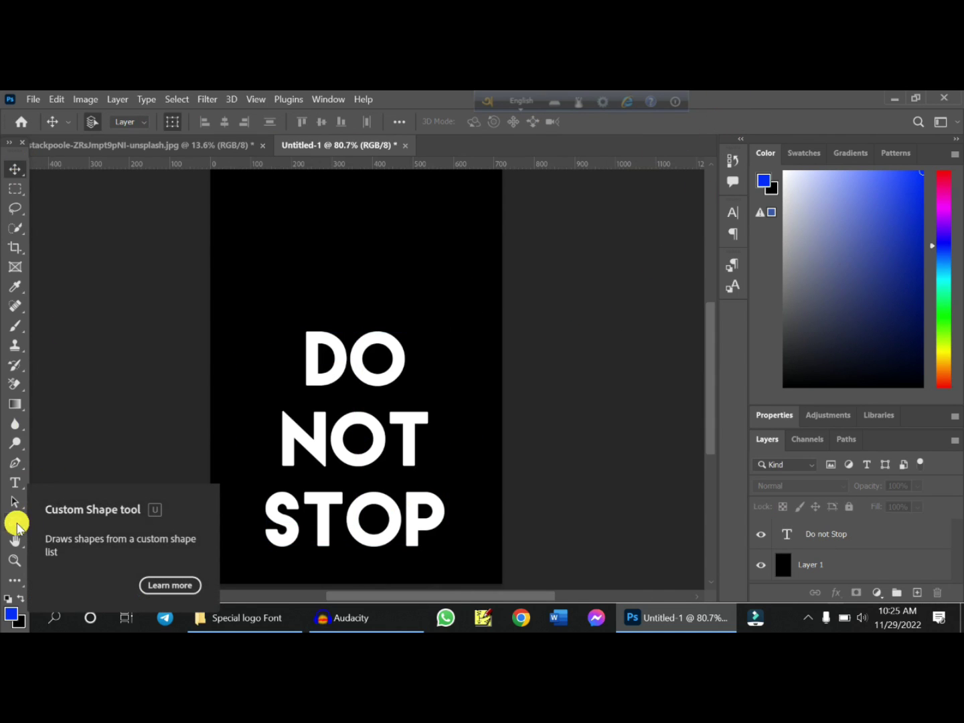
Draw a custom arrow shape near the canvas top and change its fill from blue to white.
click(17, 525)
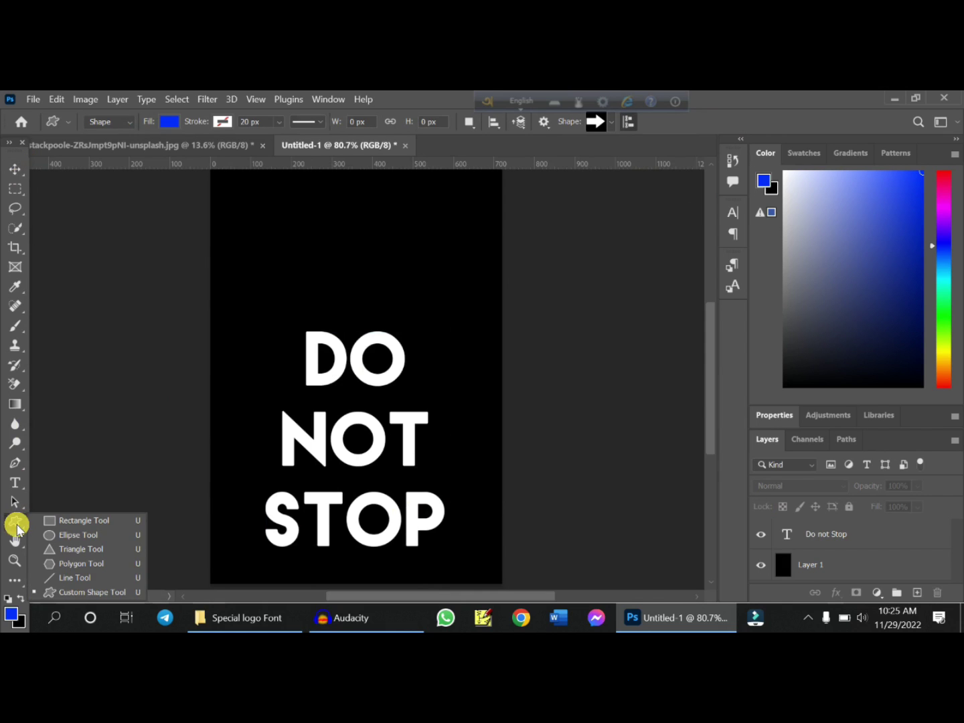
click(602, 124)
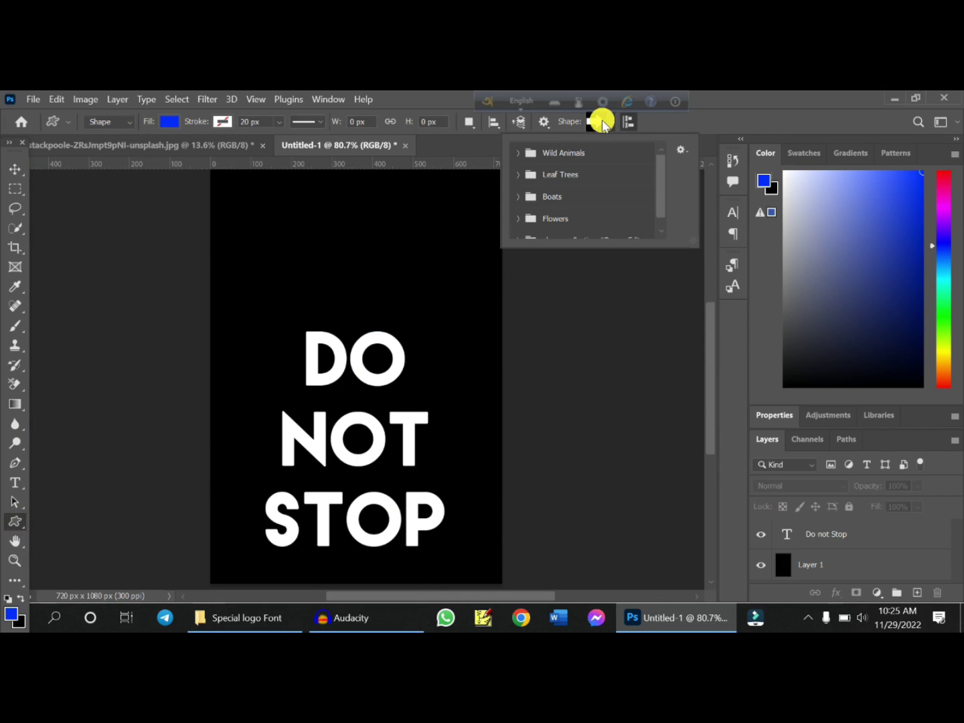
click(602, 123)
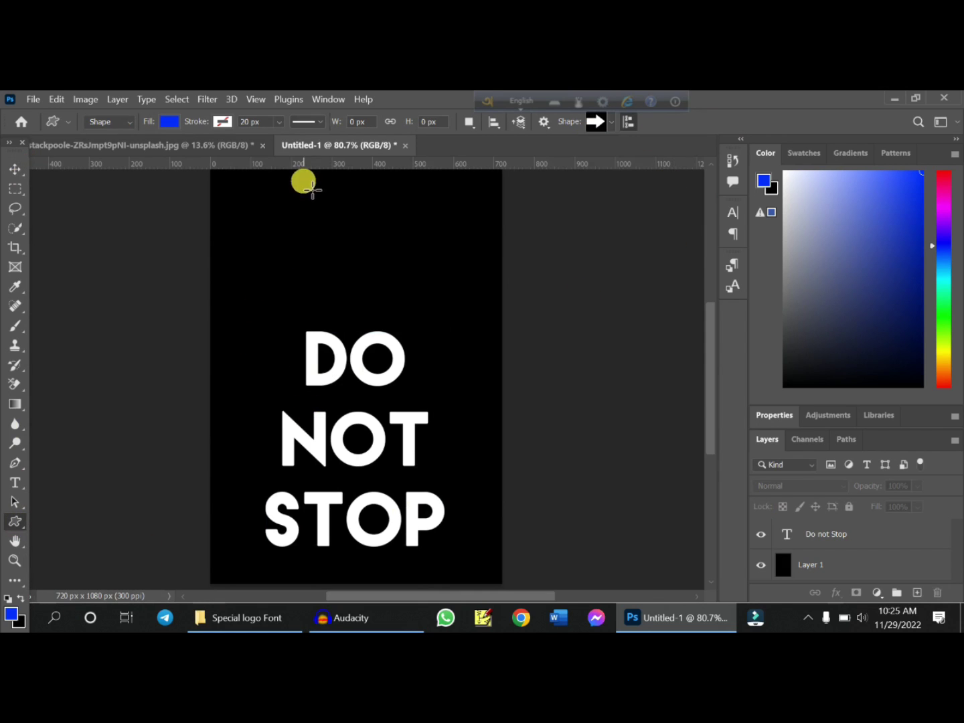
mouse_move(332, 187)
mouse_down()
mouse_move(483, 267)
mouse_move(472, 259)
mouse_up()
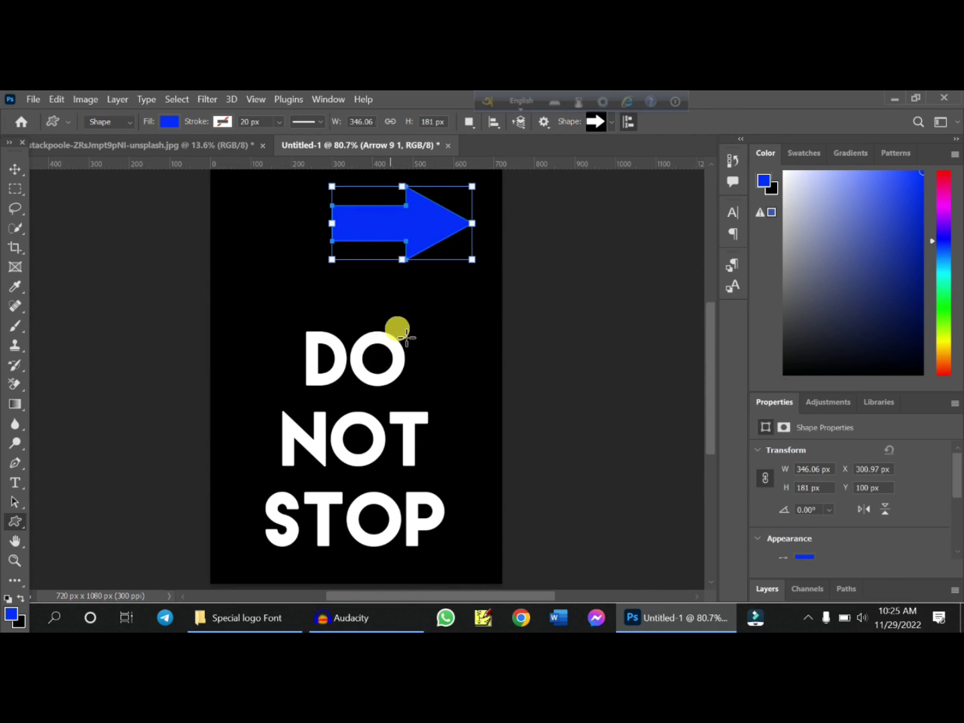
click(169, 121)
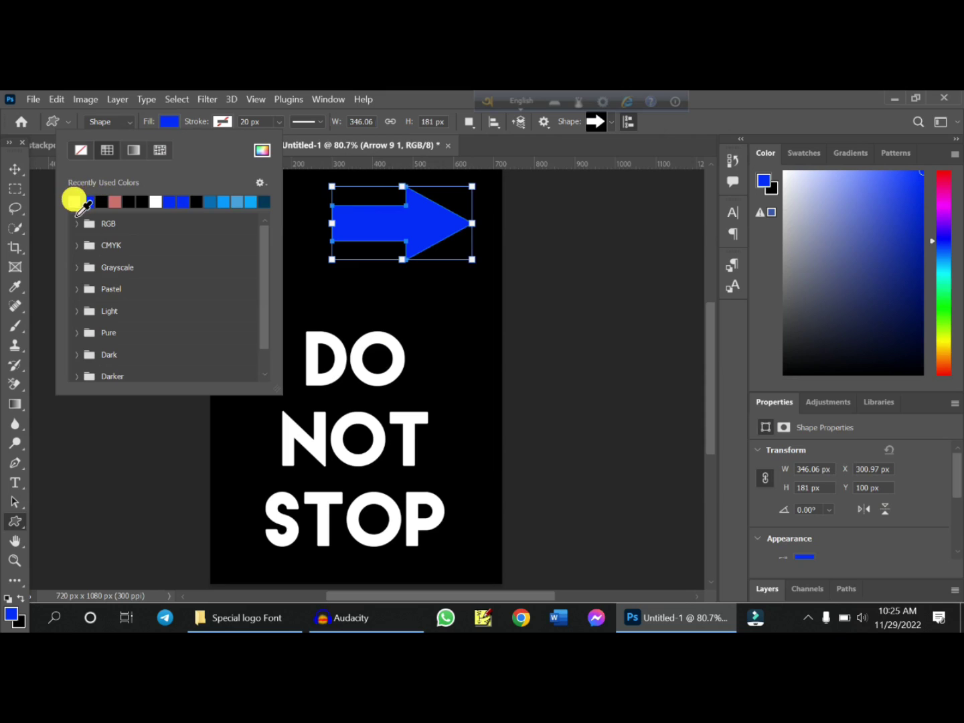
click(73, 201)
click(169, 131)
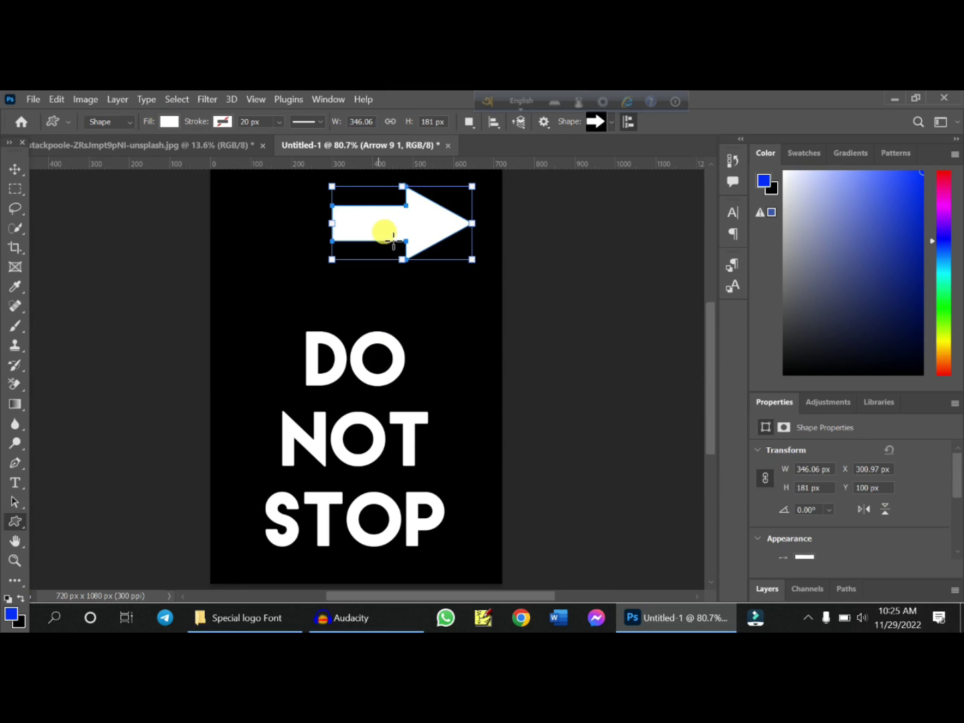
Rotate the arrow in 90° turns until it points upward and apply the transform.
key(ctrl+t)
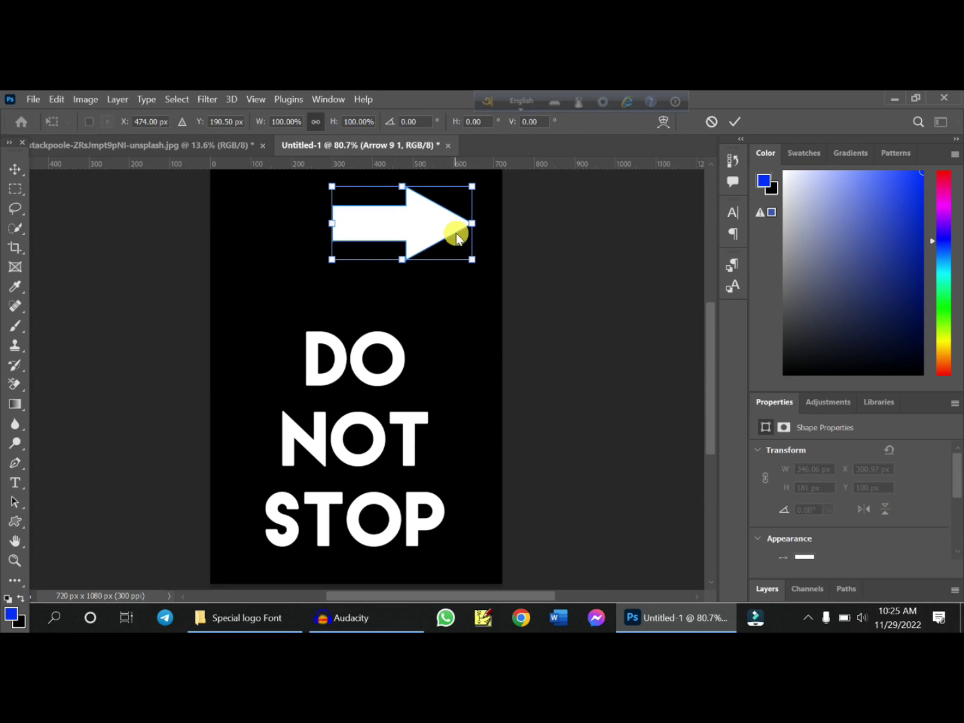
right_click(458, 236)
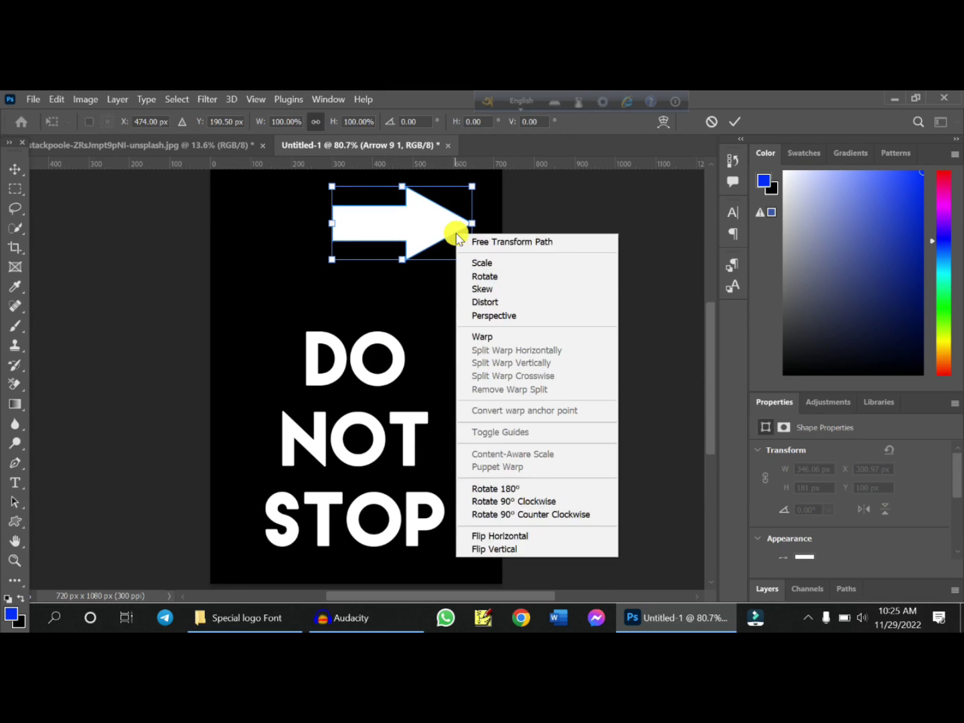
click(507, 501)
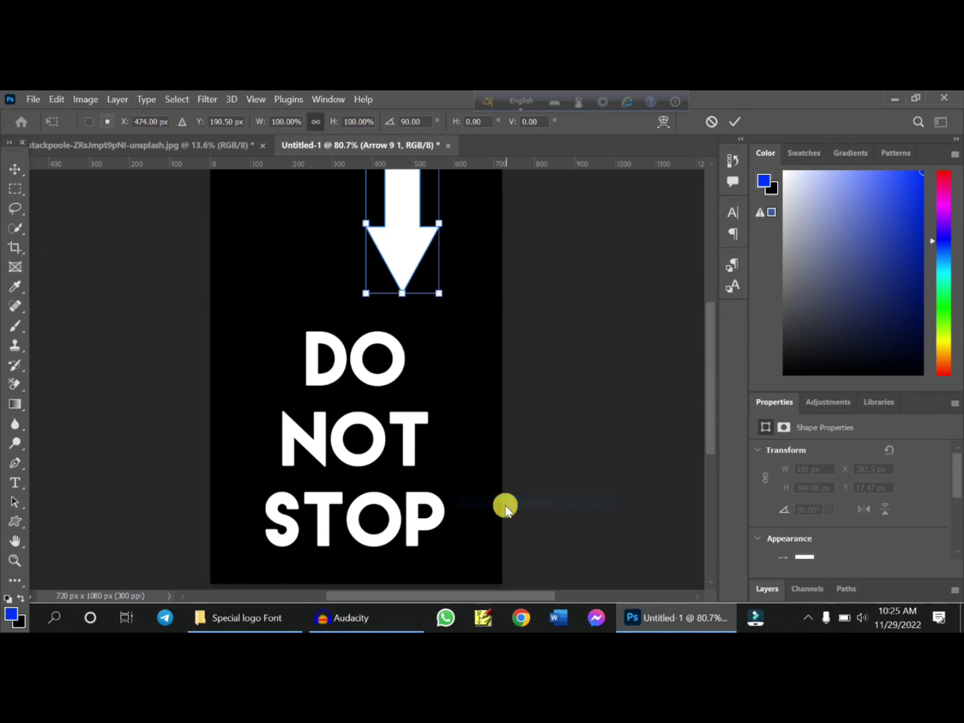
right_click(412, 284)
click(526, 545)
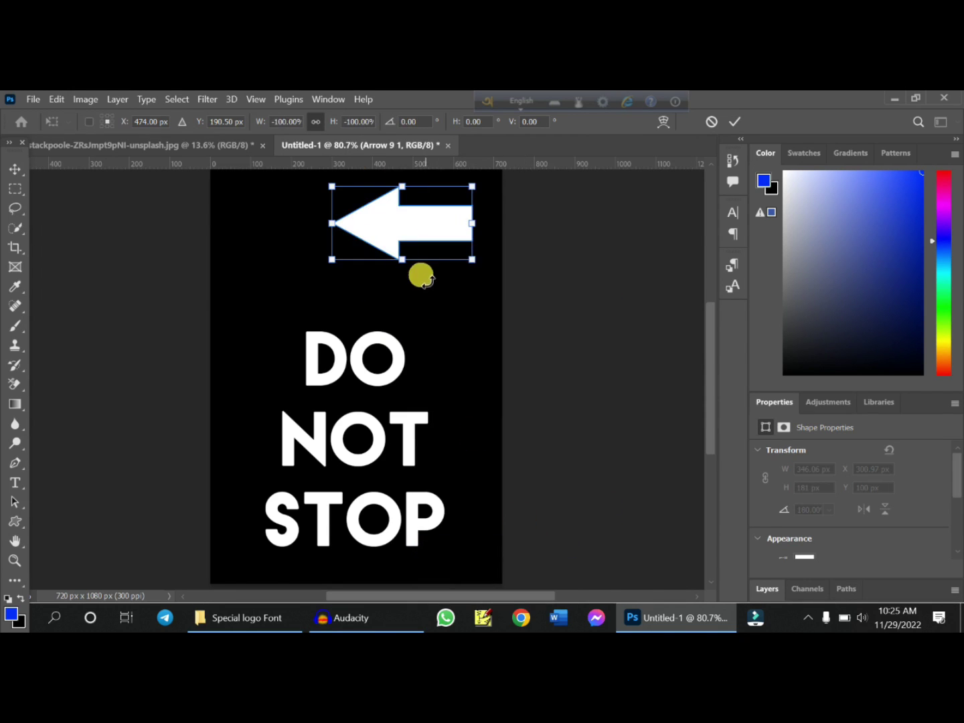
right_click(421, 275)
click(487, 542)
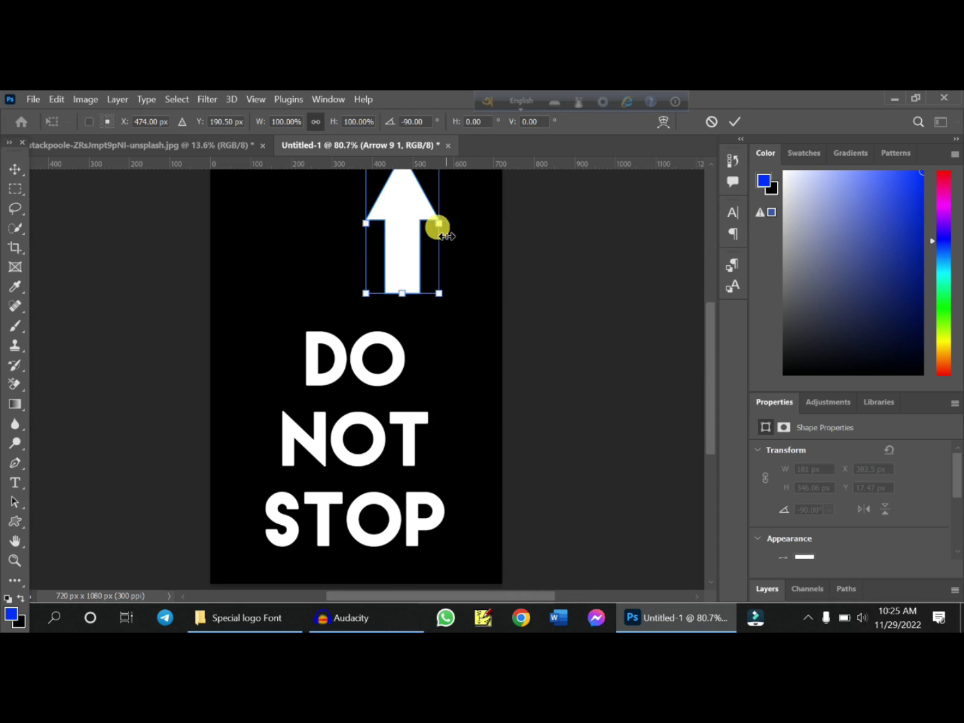
drag(437, 224, 375, 267)
click(734, 121)
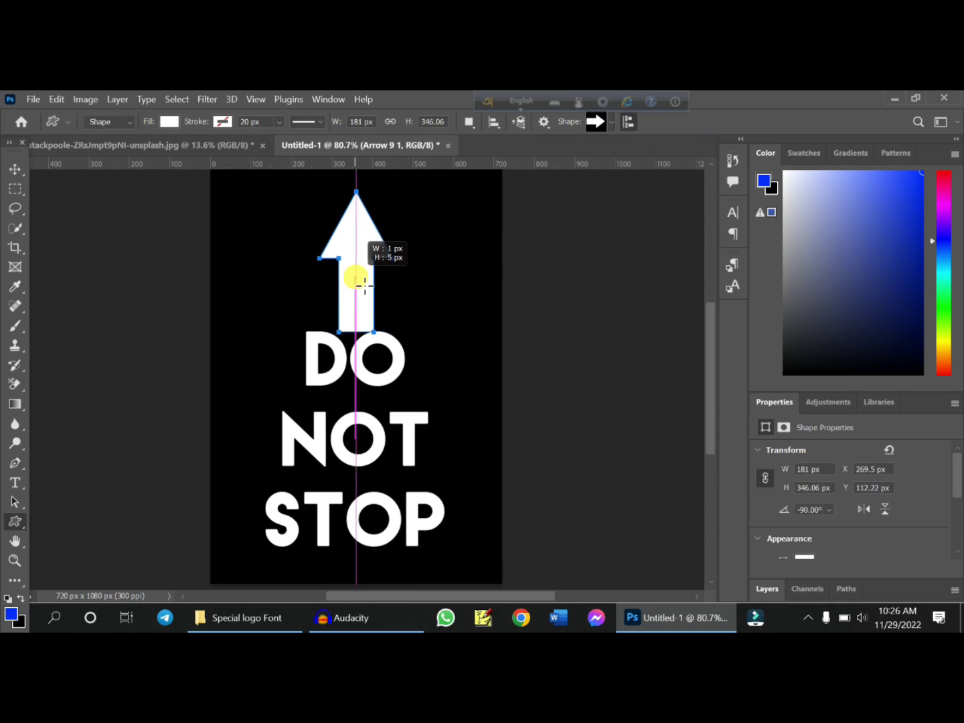
Resize the arrow and centre it just above the DO NOT STOP text.
click(355, 275)
click(450, 308)
drag(370, 293, 395, 319)
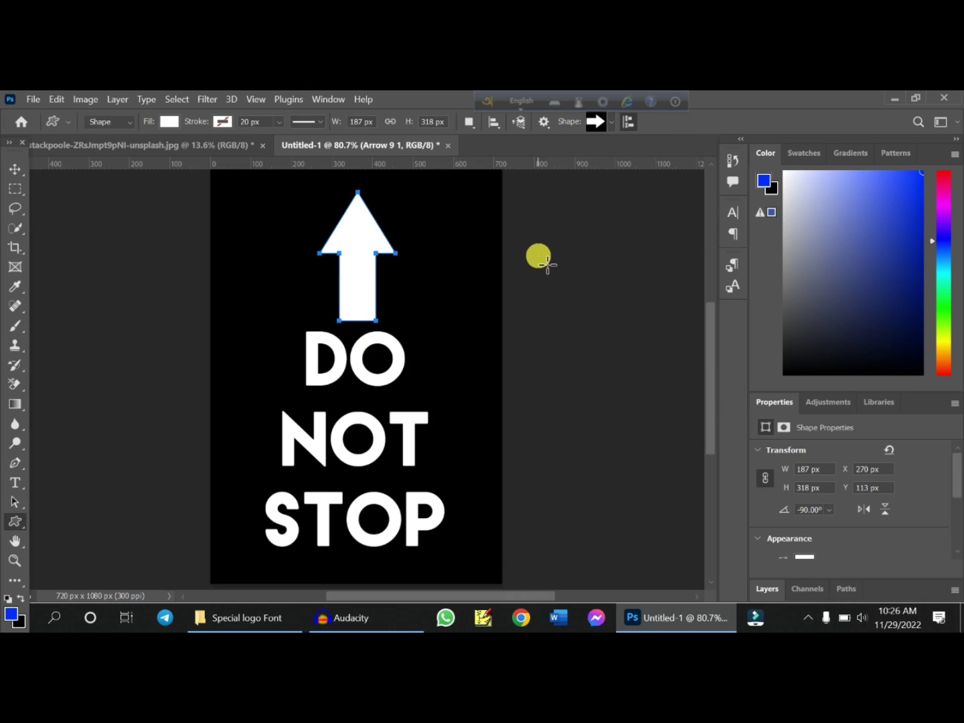
key(v)
drag(357, 260, 355, 251)
click(366, 258)
click(587, 308)
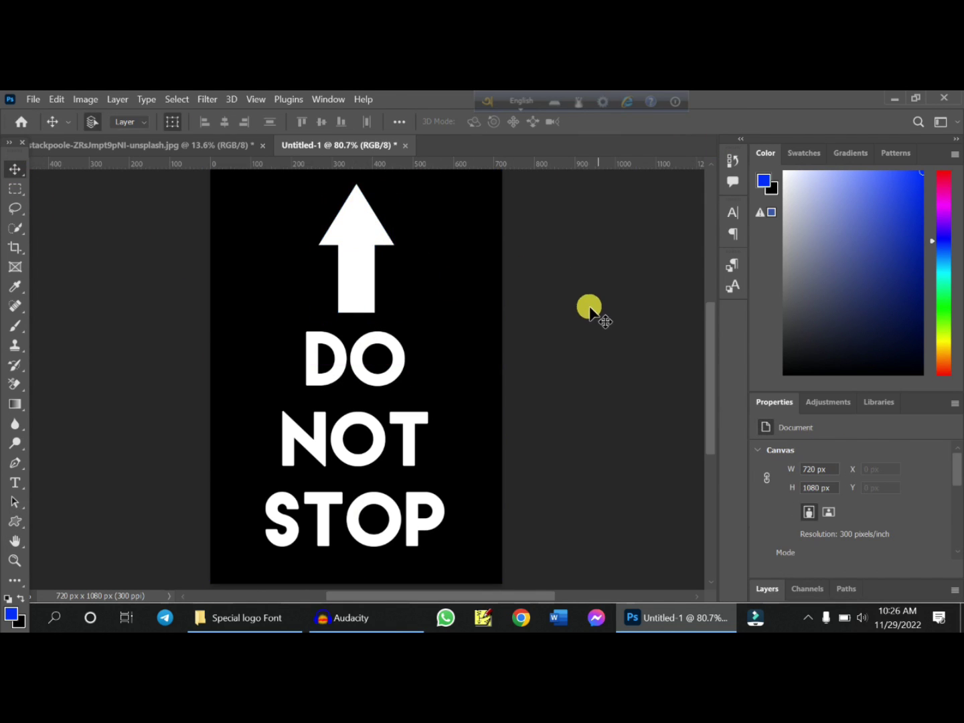
drag(340, 420, 345, 419)
Select the Arrow 9 1 and Do not Stop layers and merge them with Ctrl+E into Arrow 9 1.
click(587, 327)
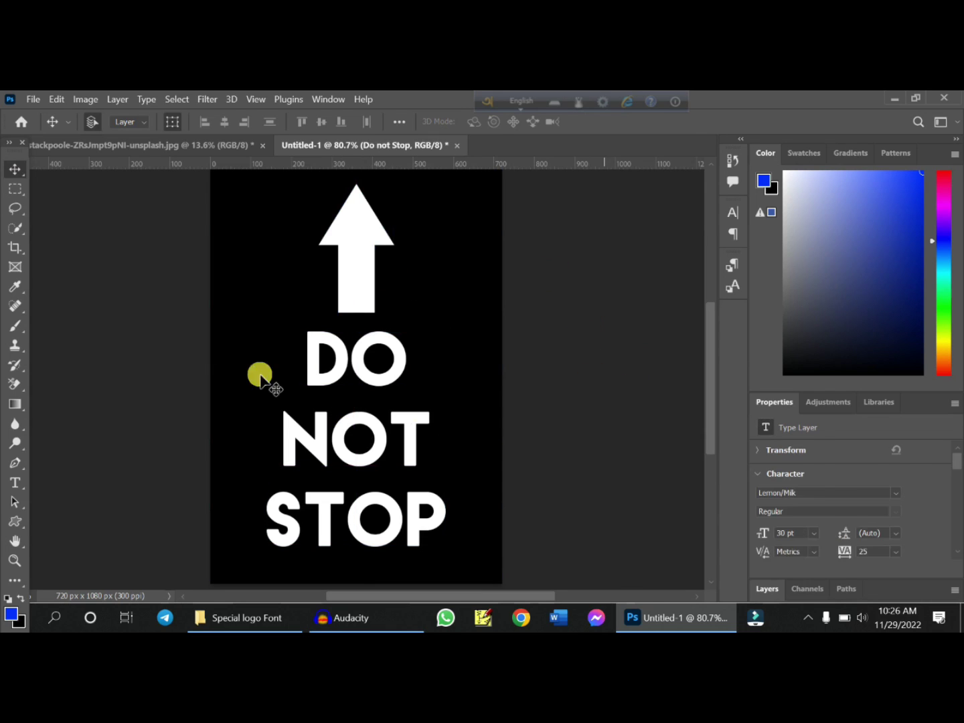
click(767, 591)
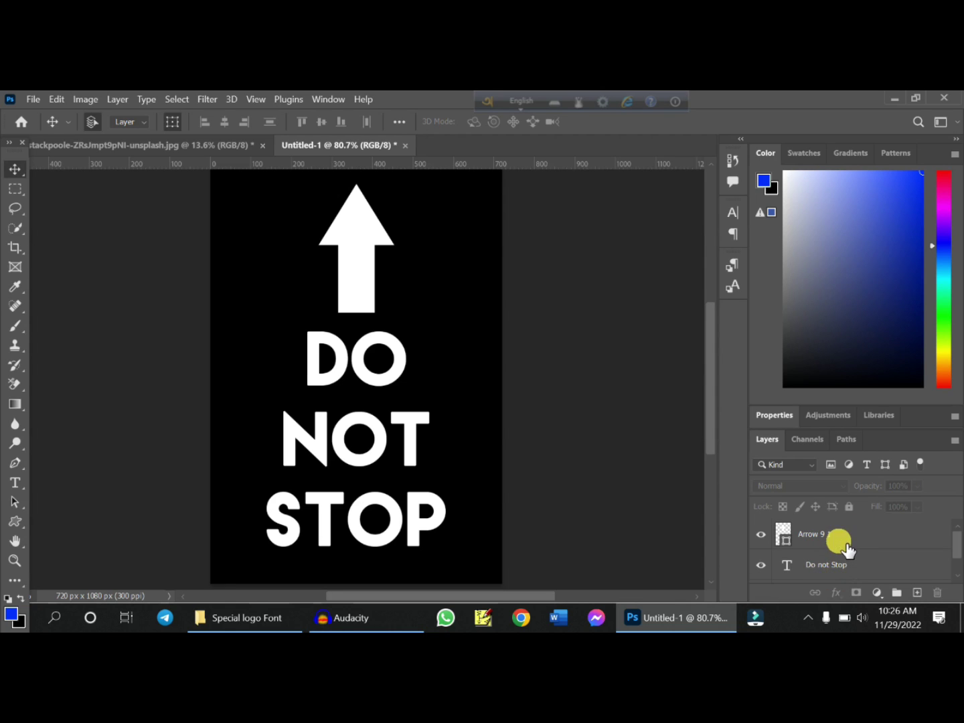
click(846, 548)
key(ctrl+e)
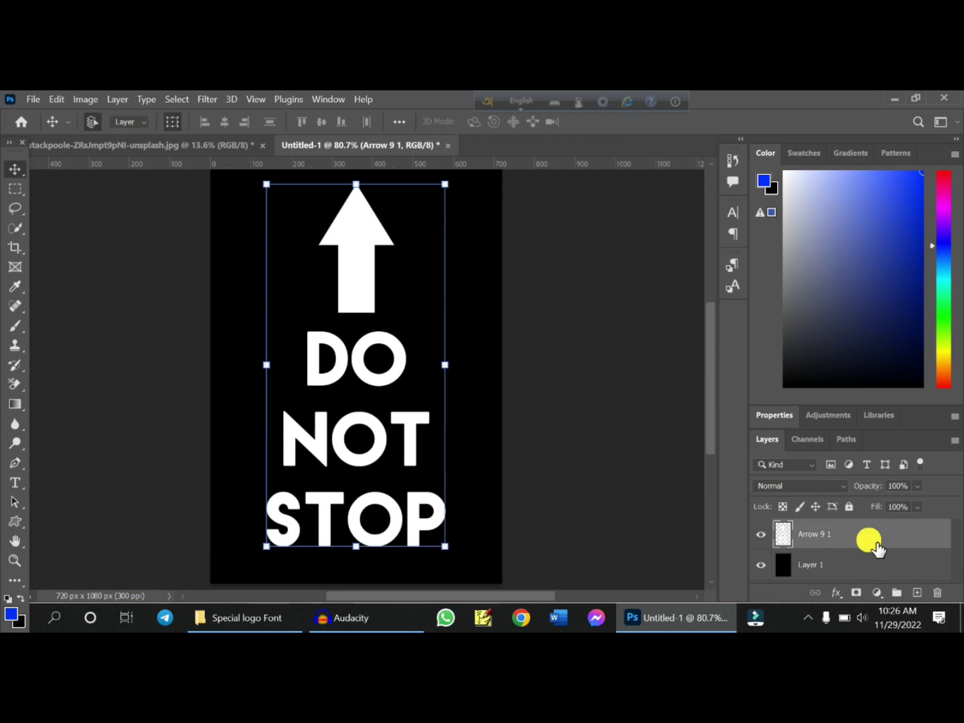
click(481, 336)
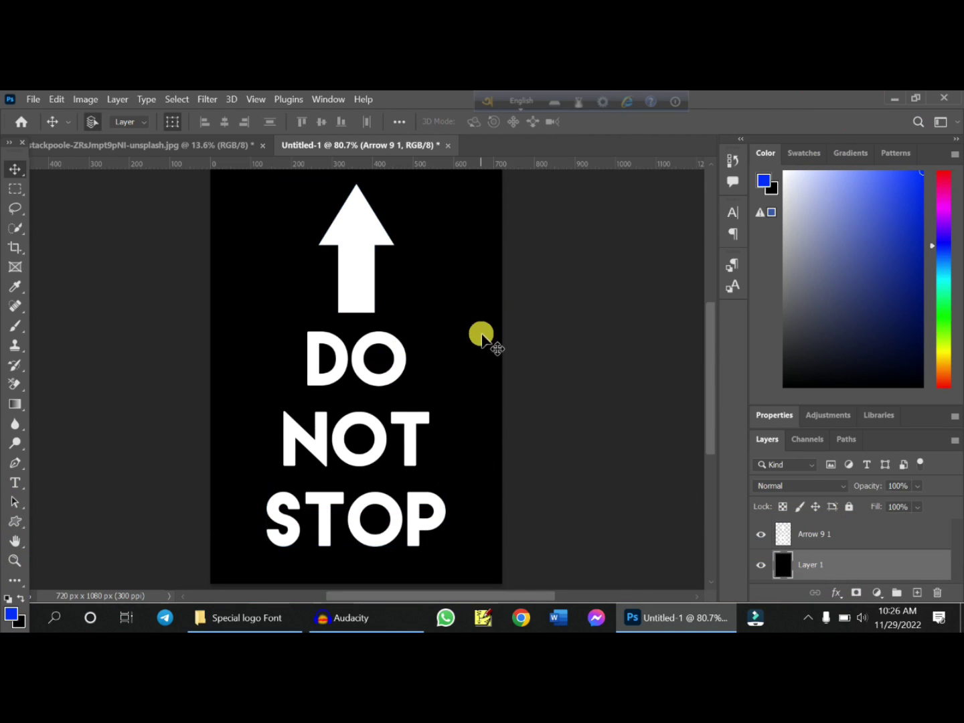
click(870, 542)
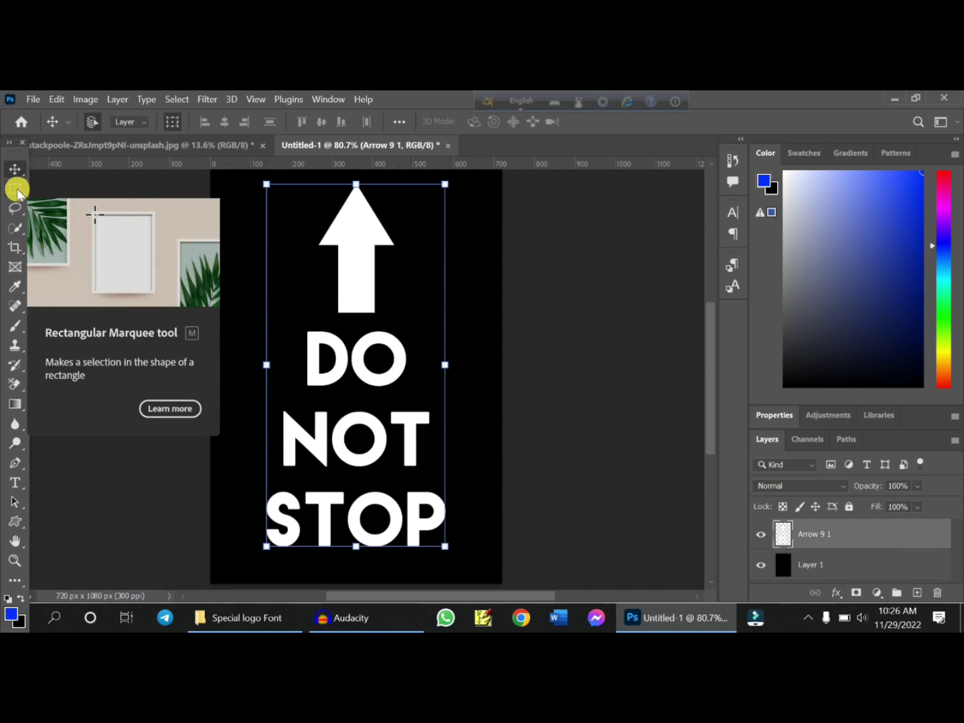
Marquee-select the arrow and DO NOT STOP artwork, cut it with Ctrl+X, and return to the road photo.
click(15, 189)
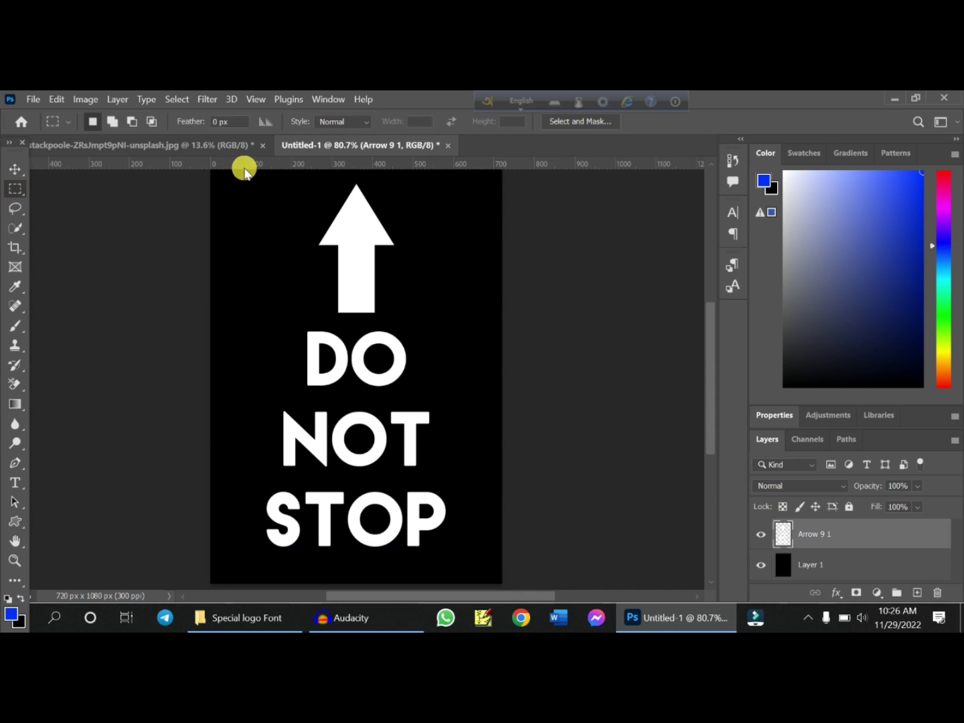
drag(244, 178, 481, 566)
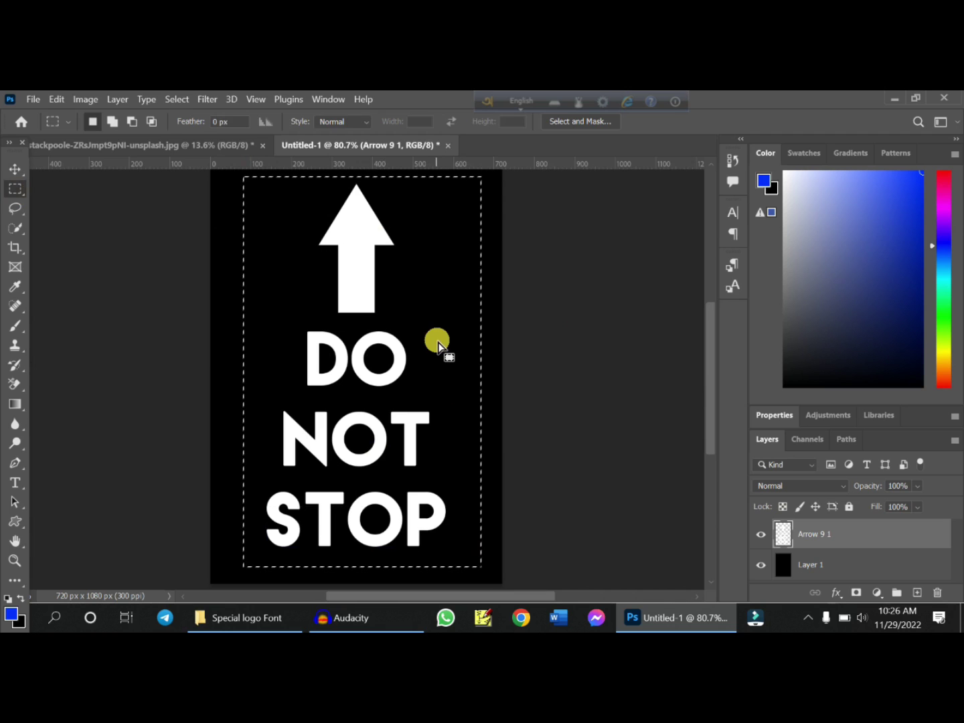
key(ctrl+x)
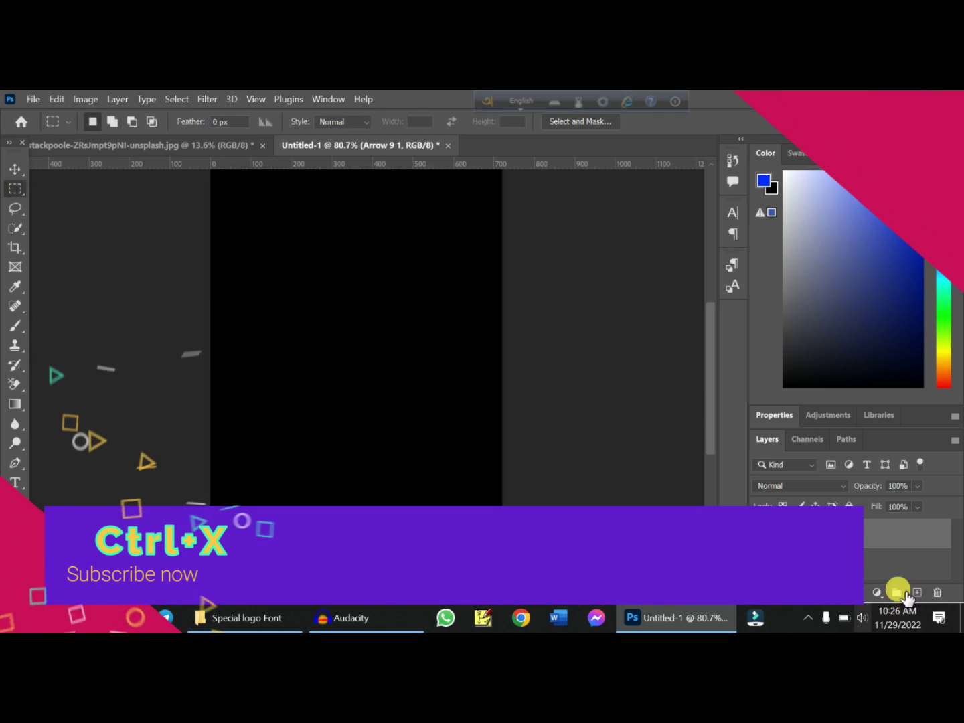
click(71, 142)
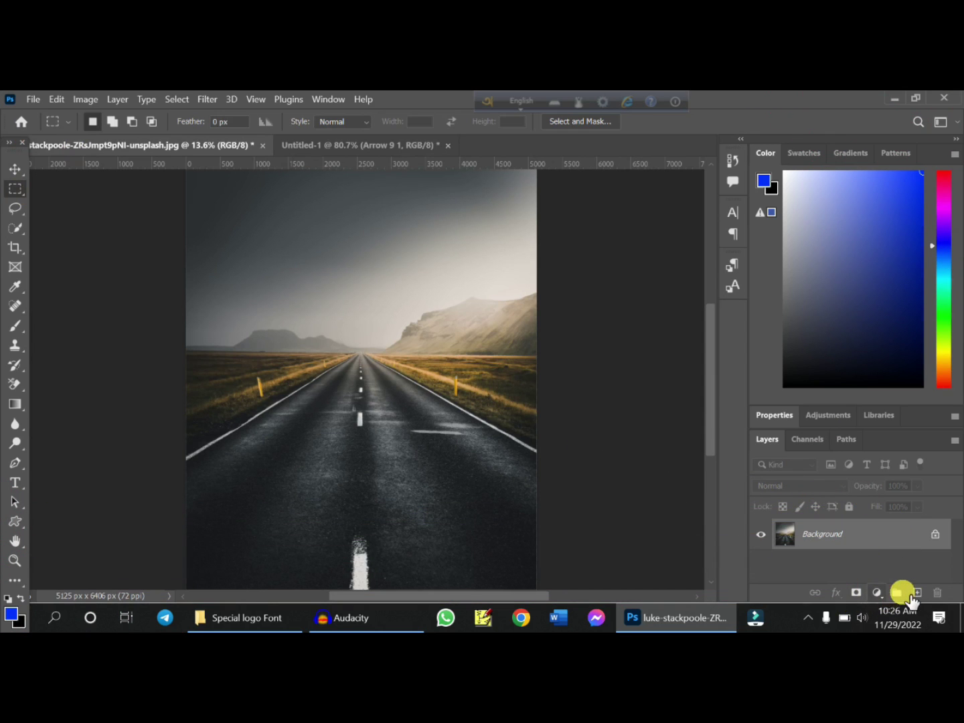
Add an empty Layer 1 above the road photo and open Filter > Vanishing Point.
click(917, 592)
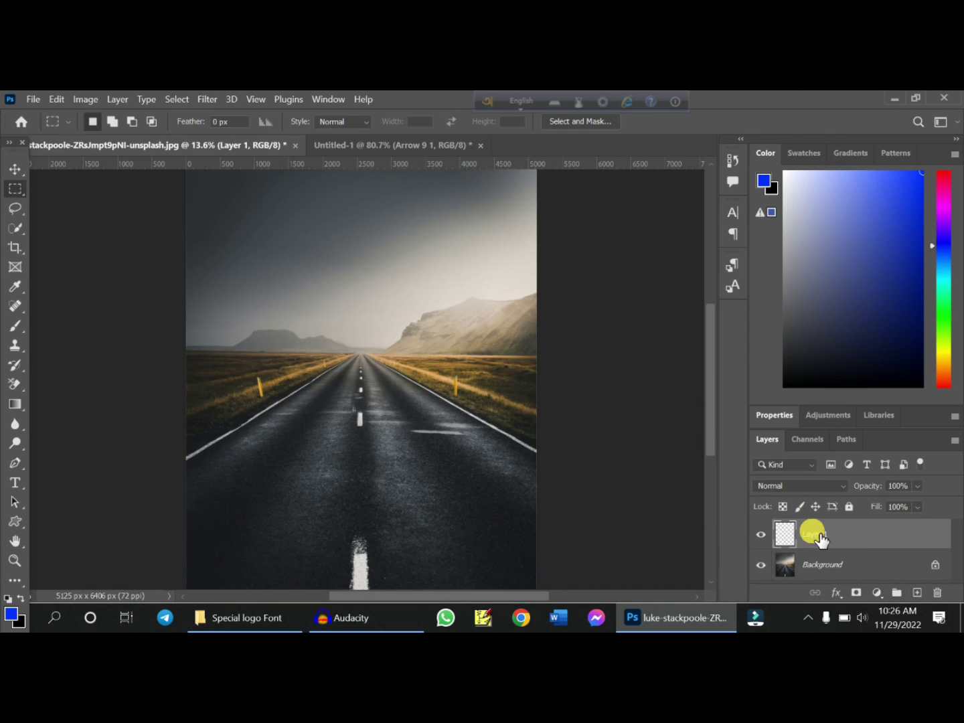
click(207, 99)
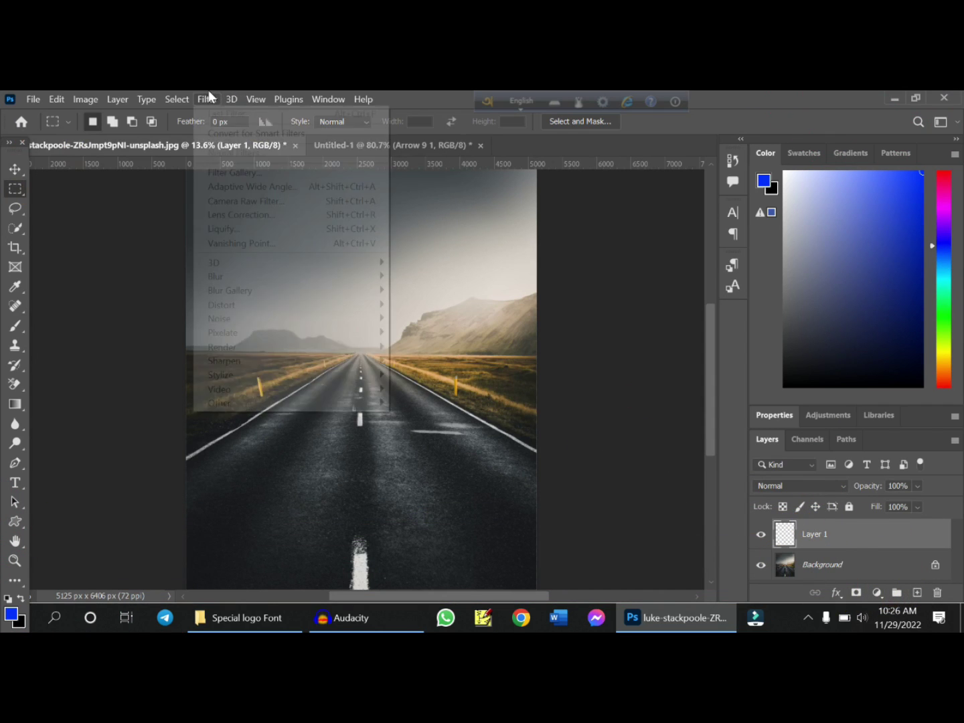
click(271, 244)
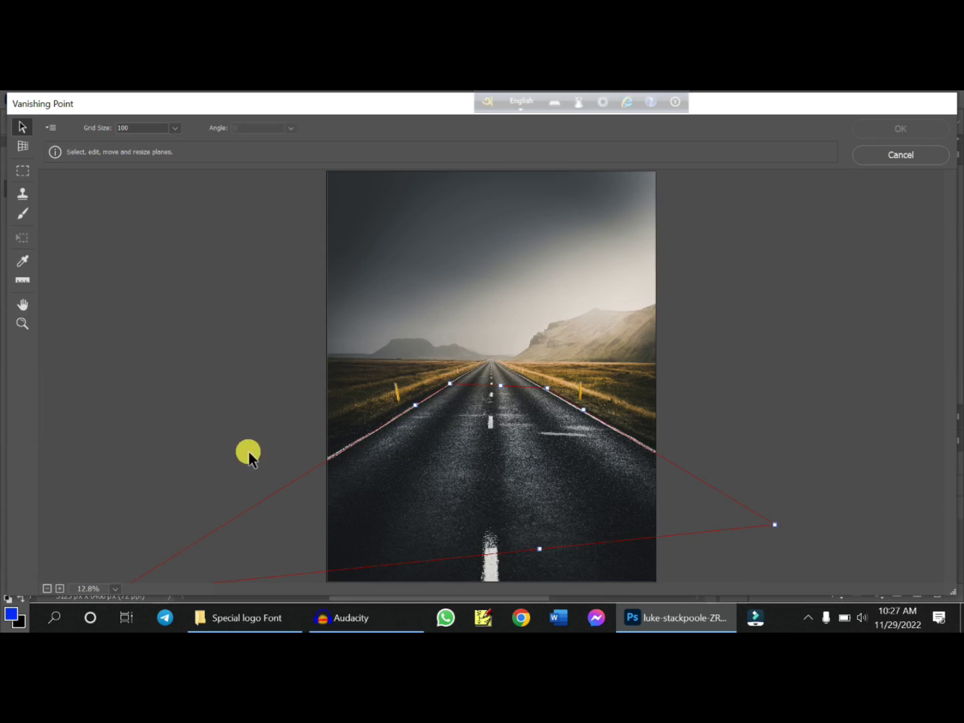
Draw a four-corner perspective plane along the road edges and stretch it below the photo.
key(BackSpace)
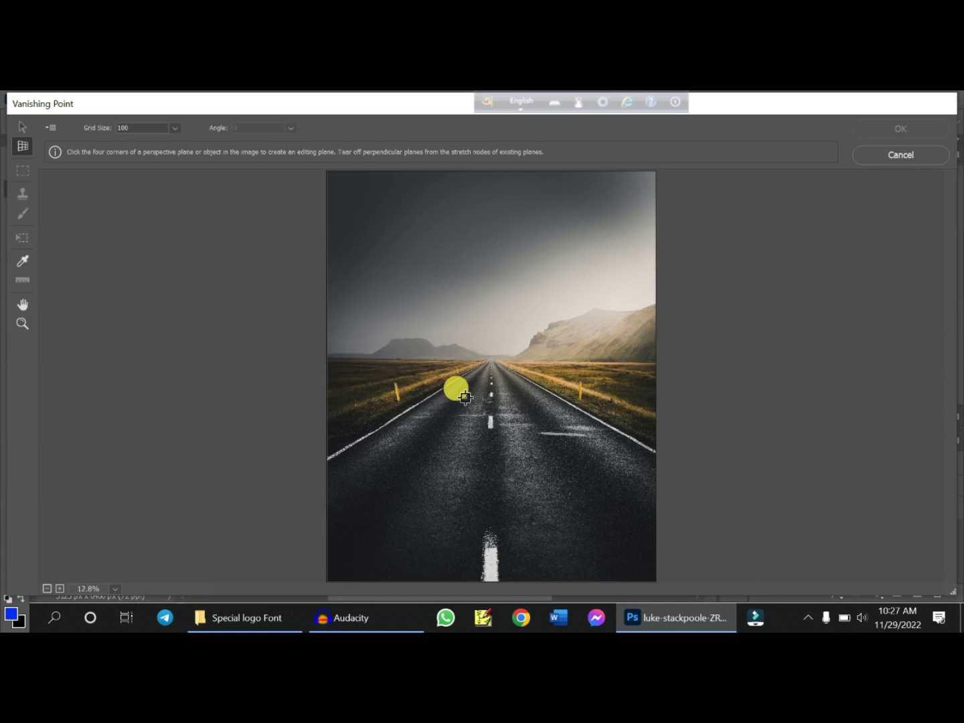
click(446, 386)
click(540, 385)
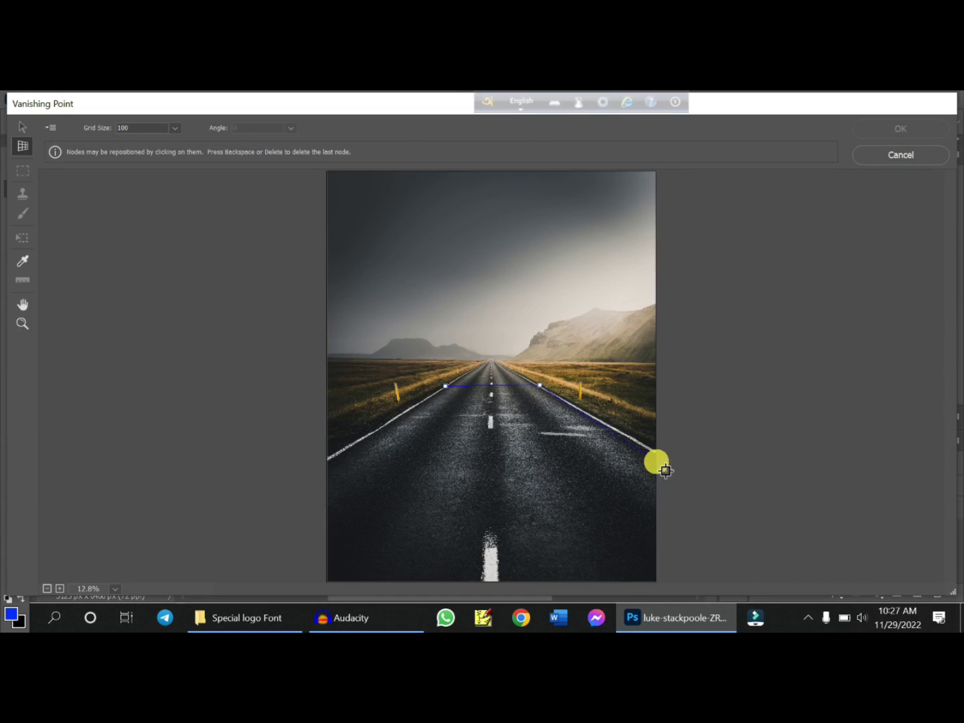
click(660, 454)
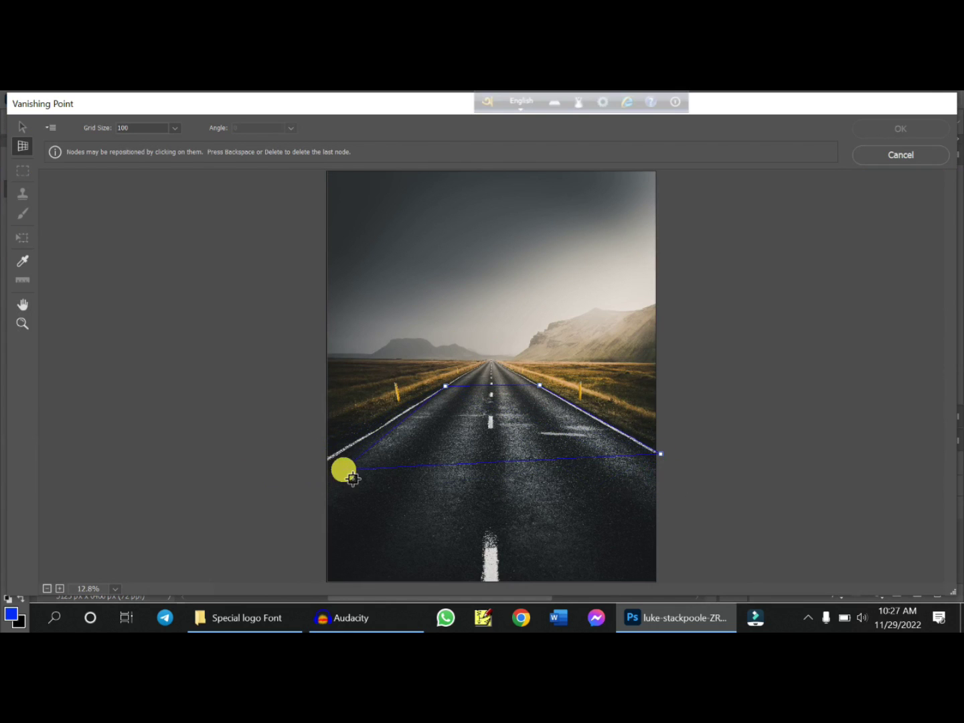
click(332, 462)
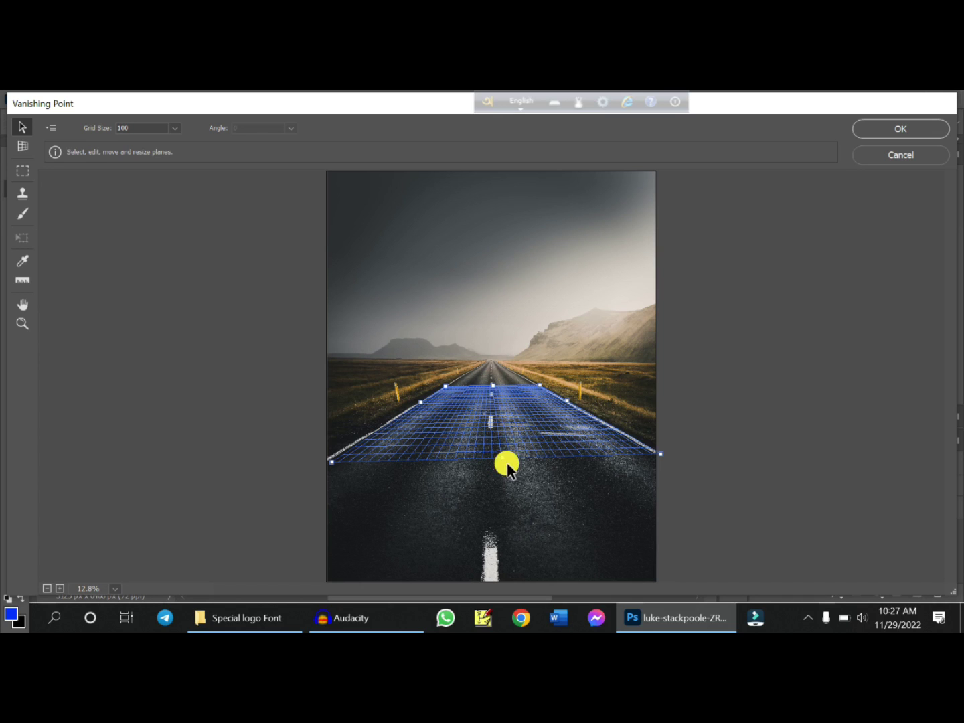
drag(508, 465, 533, 572)
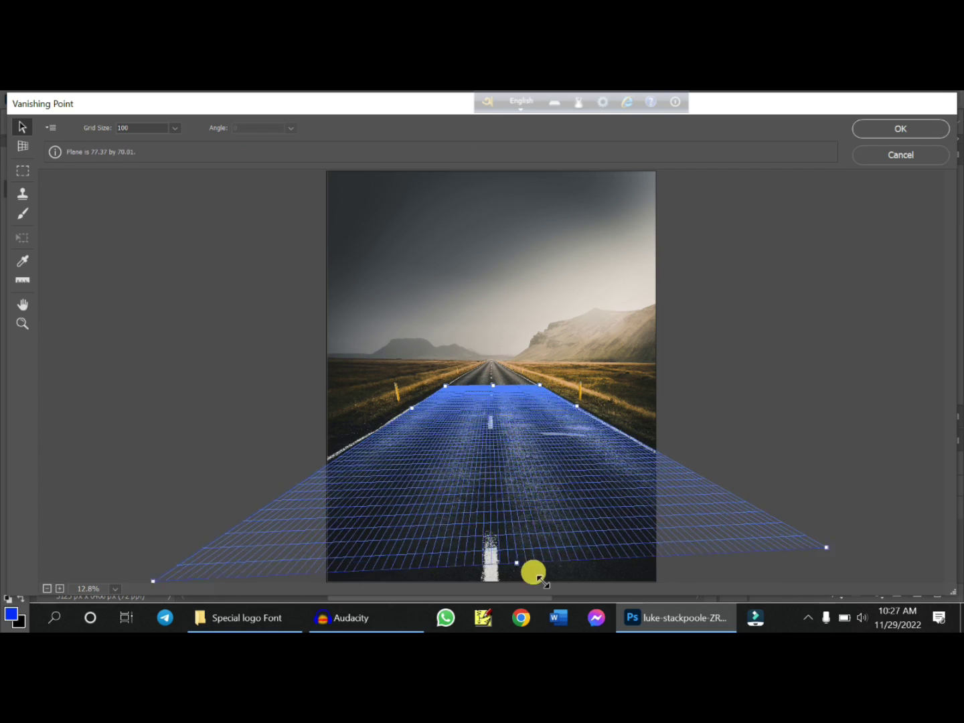
click(424, 289)
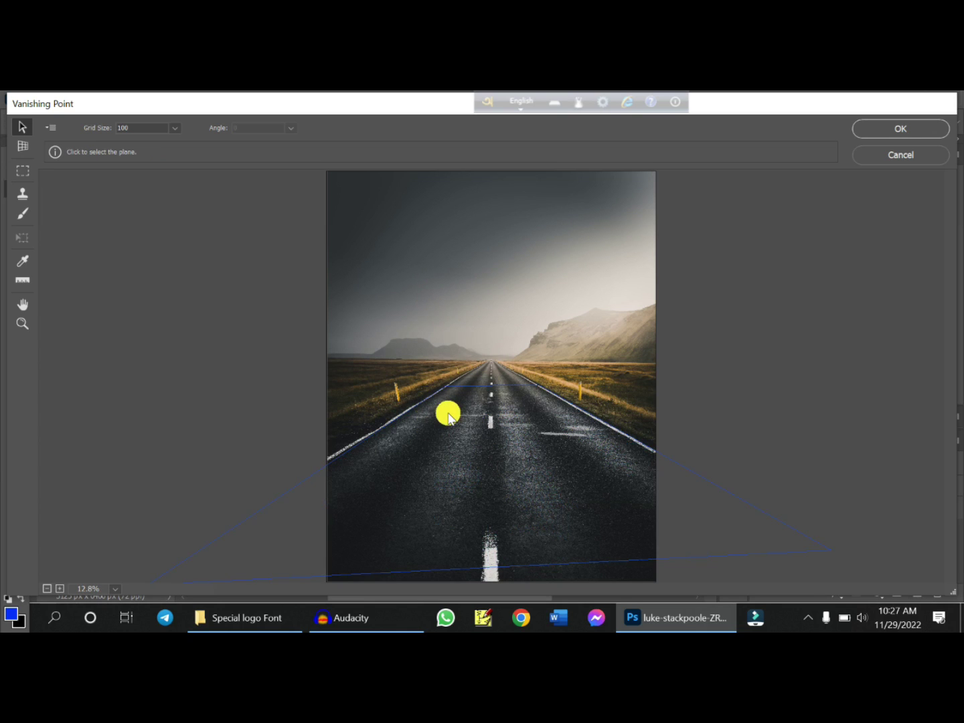
Paste the artwork onto the left-lane plane, scale it to fit, and copy it to the right lane.
key(ctrl+v)
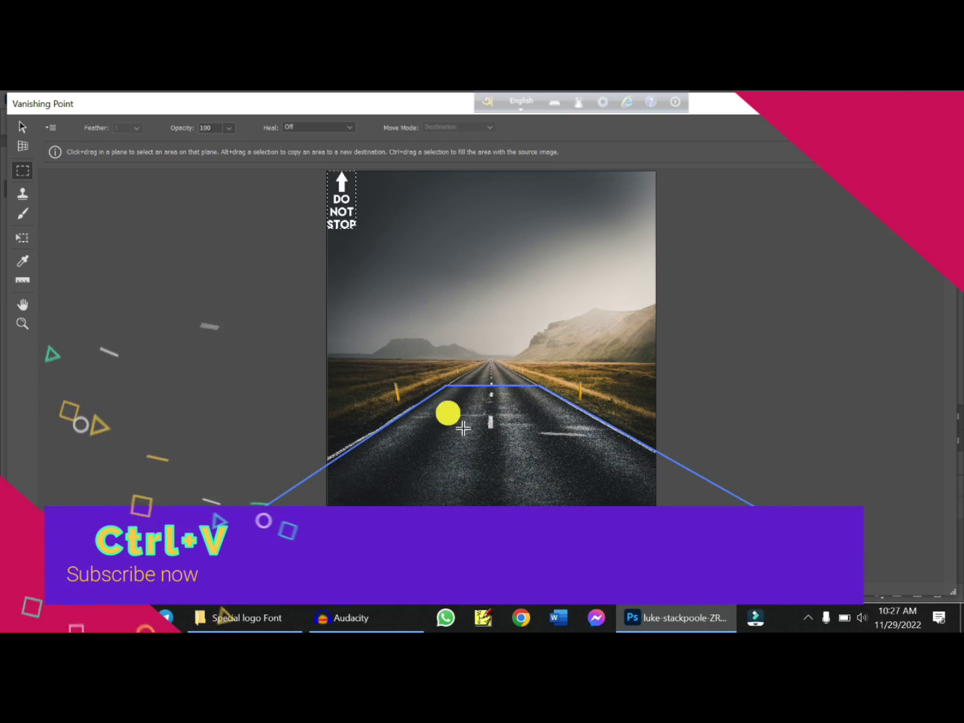
drag(343, 208, 436, 443)
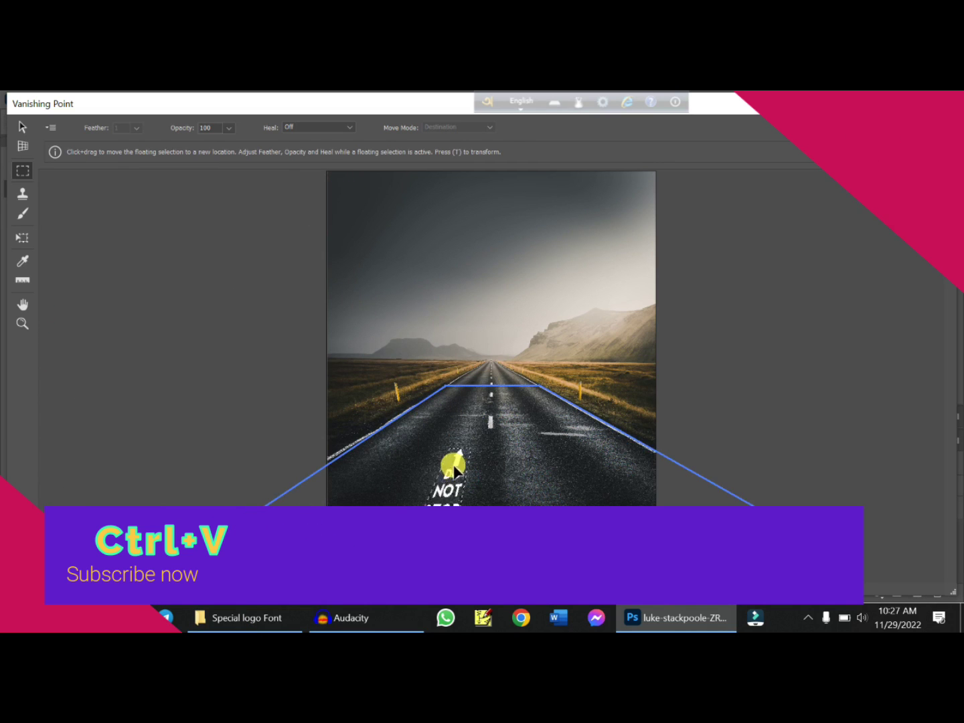
click(114, 222)
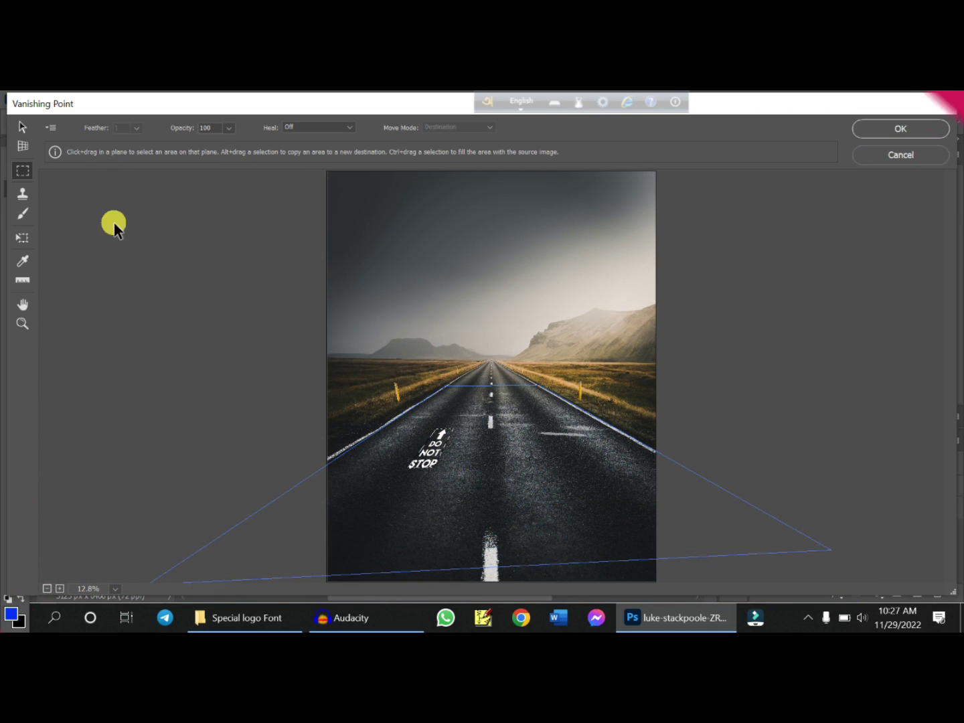
click(24, 240)
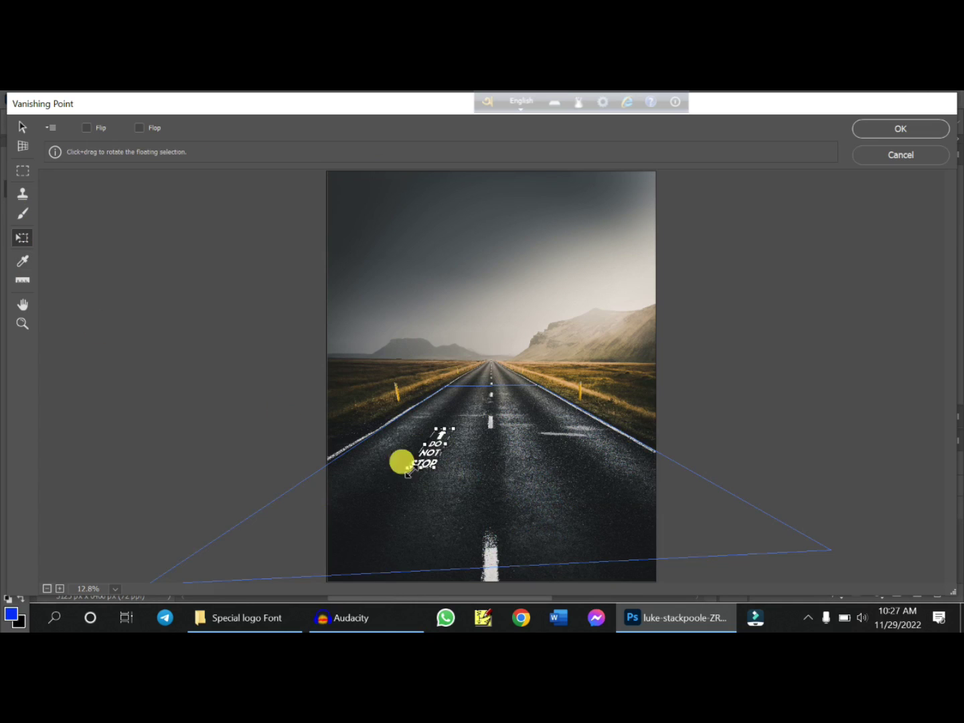
mouse_move(437, 467)
mouse_down()
mouse_move(459, 523)
mouse_move(438, 494)
mouse_move(462, 527)
mouse_up()
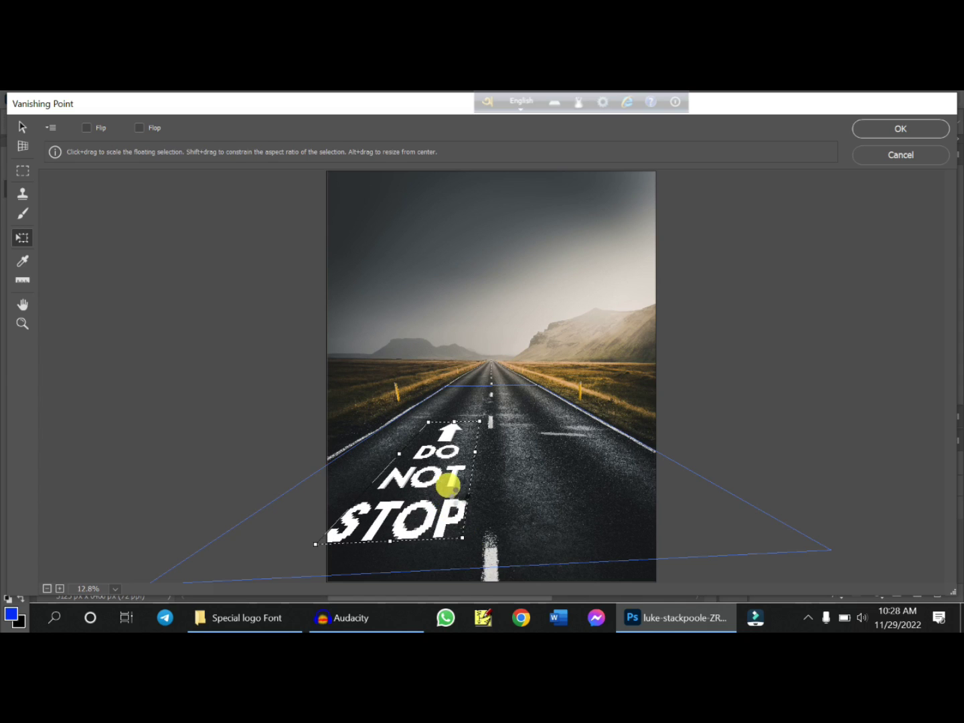
drag(448, 484, 445, 478)
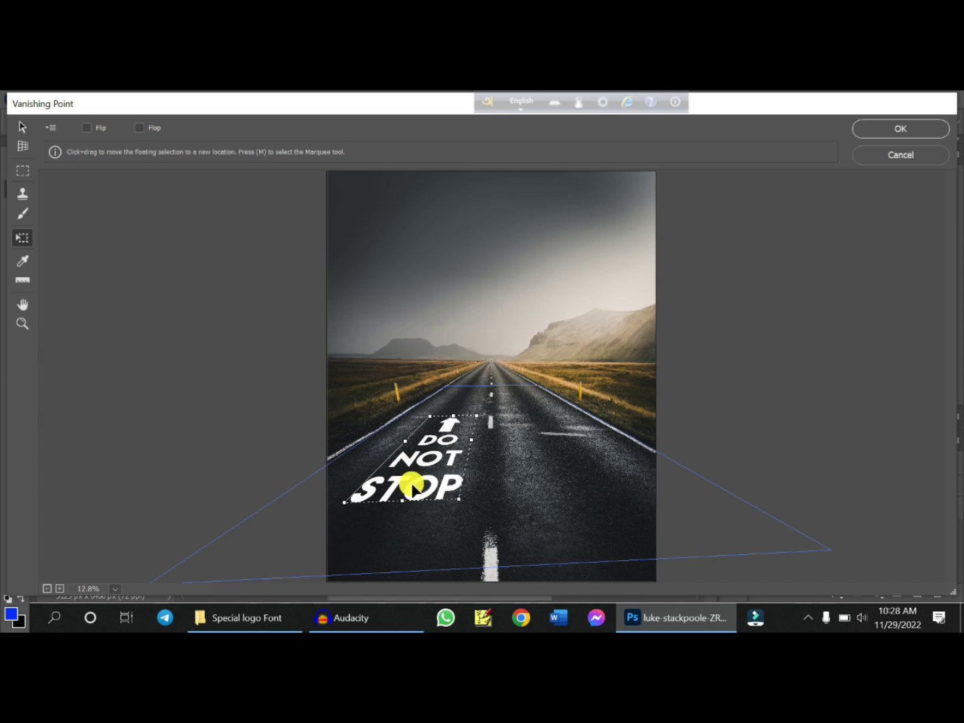
drag(405, 485, 566, 471)
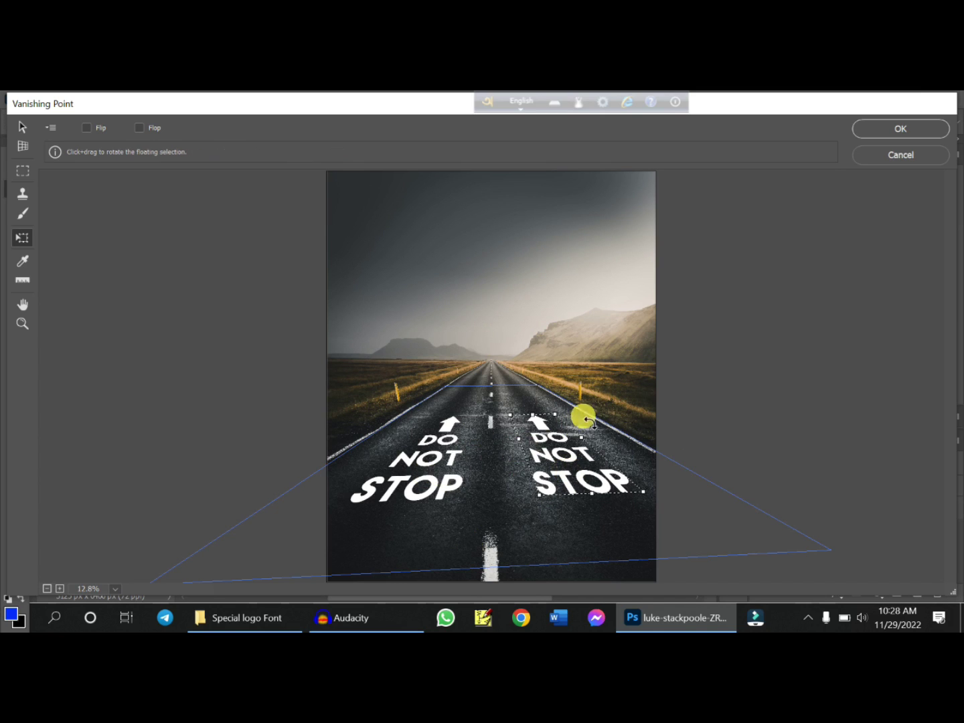
Apply the Vanishing Point road markings onto Layer 1 of the photo.
click(881, 138)
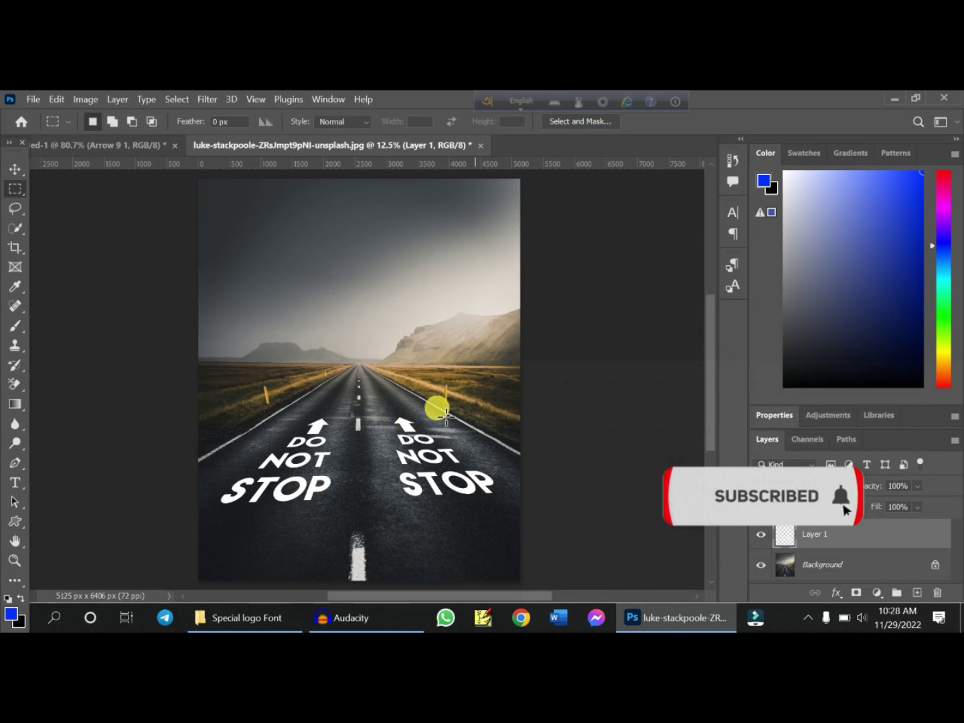
scroll(445, 418, up, 3)
scroll(453, 433, down, 2)
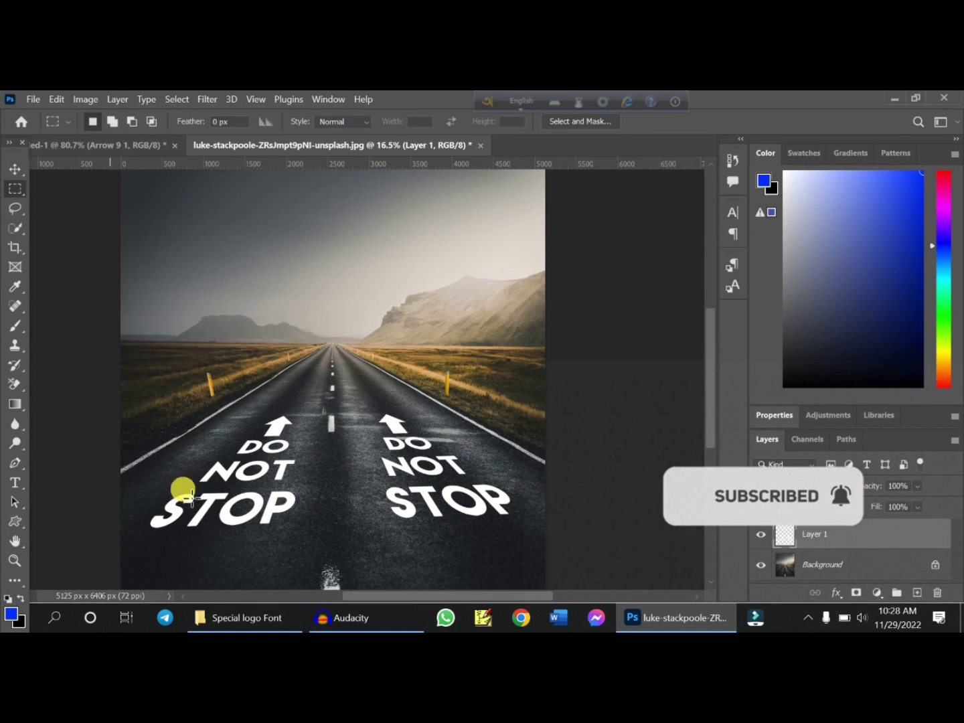
Select the Move tool and open Blending Options for the markings layer.
click(15, 170)
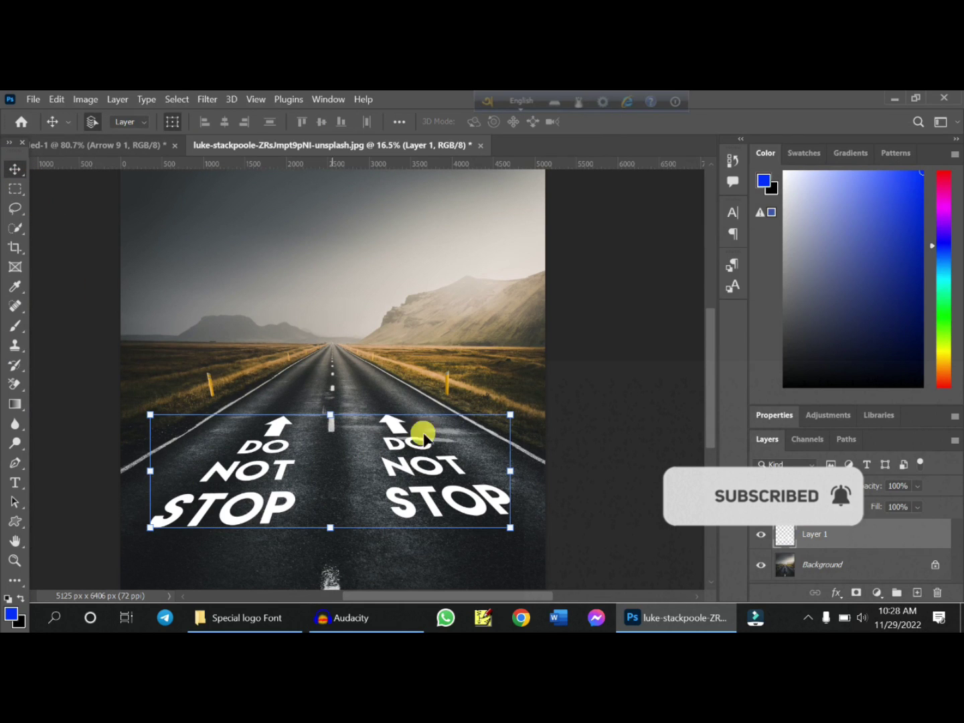
click(838, 594)
click(902, 448)
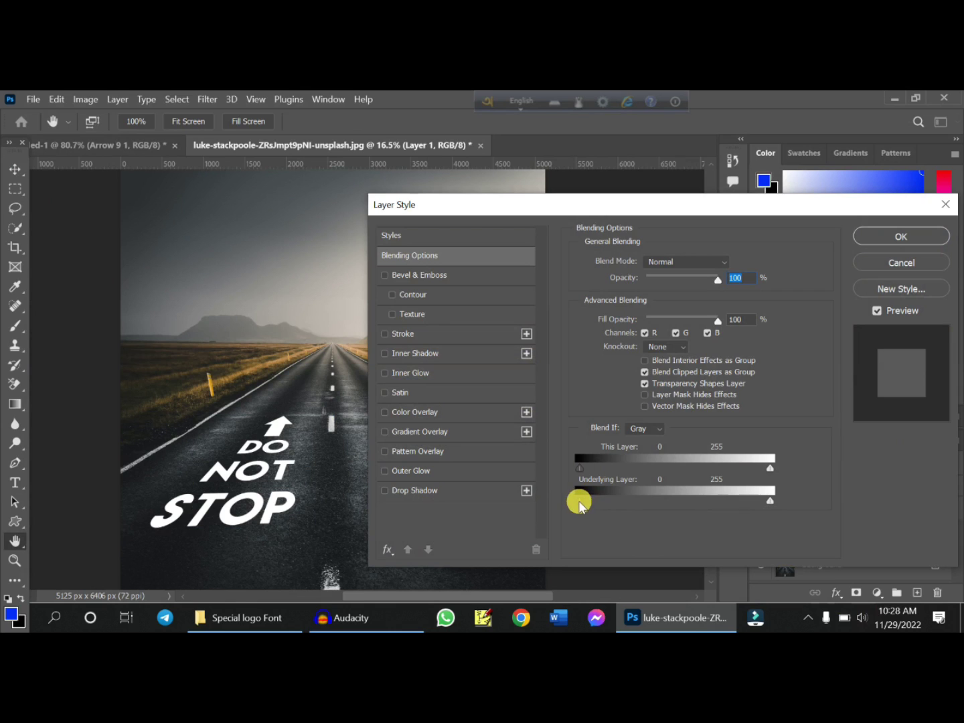
Raise the Underlying Layer black Blend If slider to about 28 so asphalt shows through.
drag(590, 501, 601, 508)
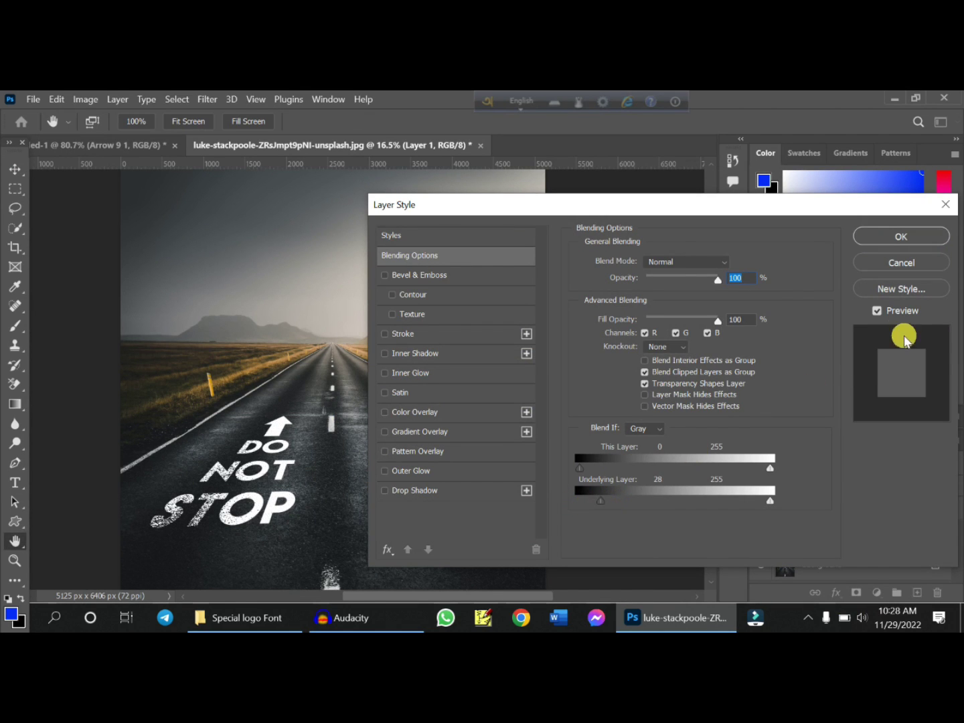